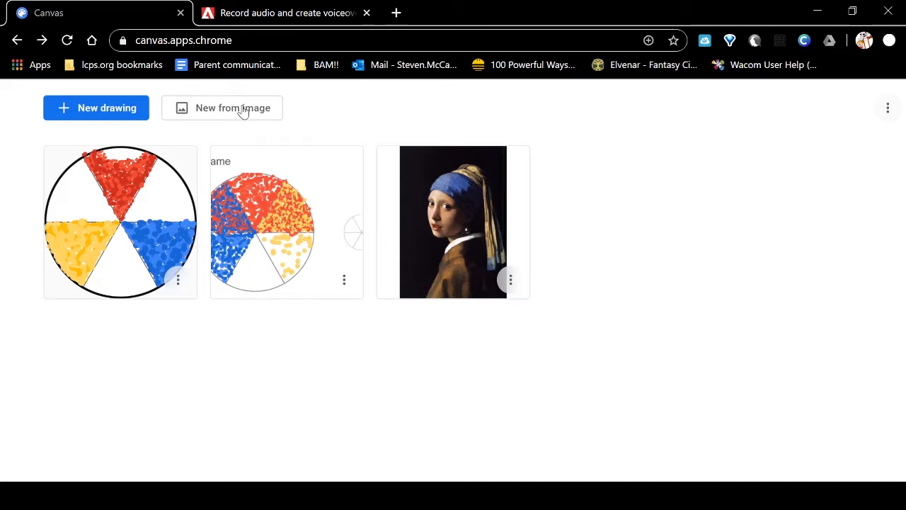
- Create a new drawing from the blank six-section color wheel image and open the marker's color palette
left_click(235, 113)
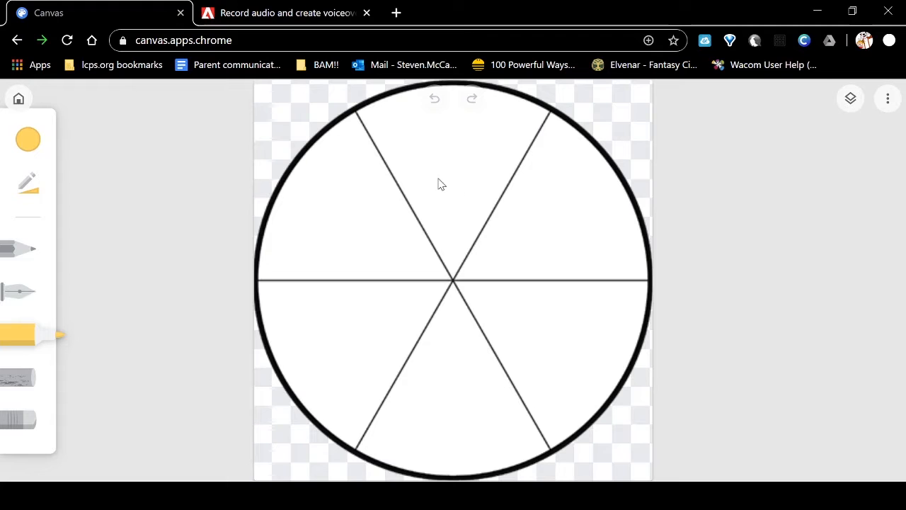
left_click(34, 142)
left_click(32, 145)
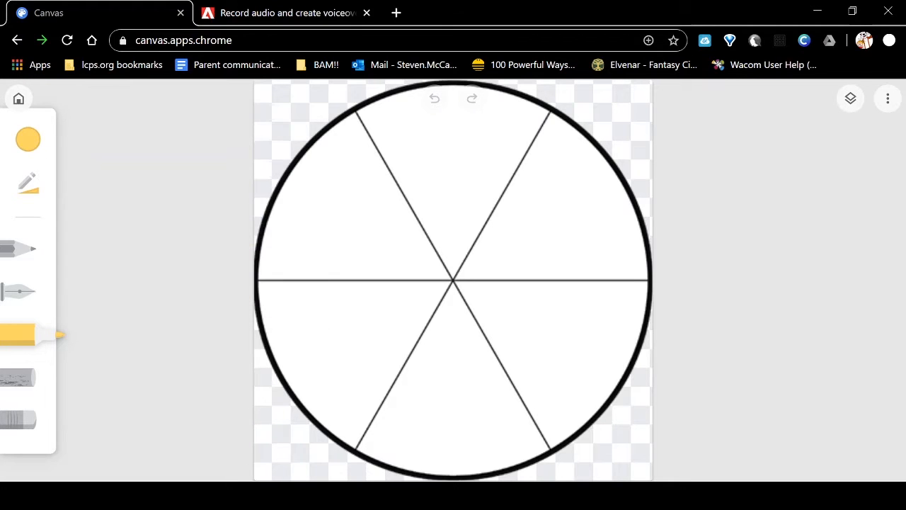
left_click(34, 154)
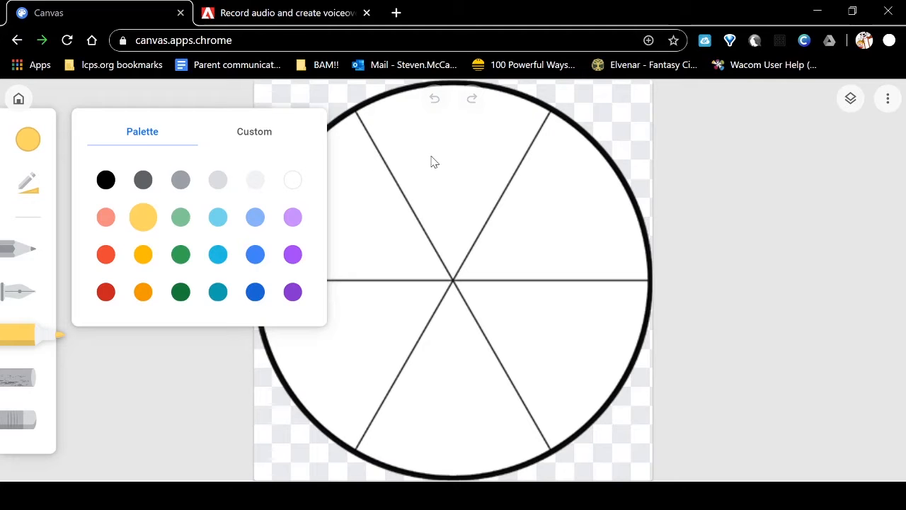
- Set the marker's opacity to 100 and reduce its size to about half of the maximum
left_click(21, 186)
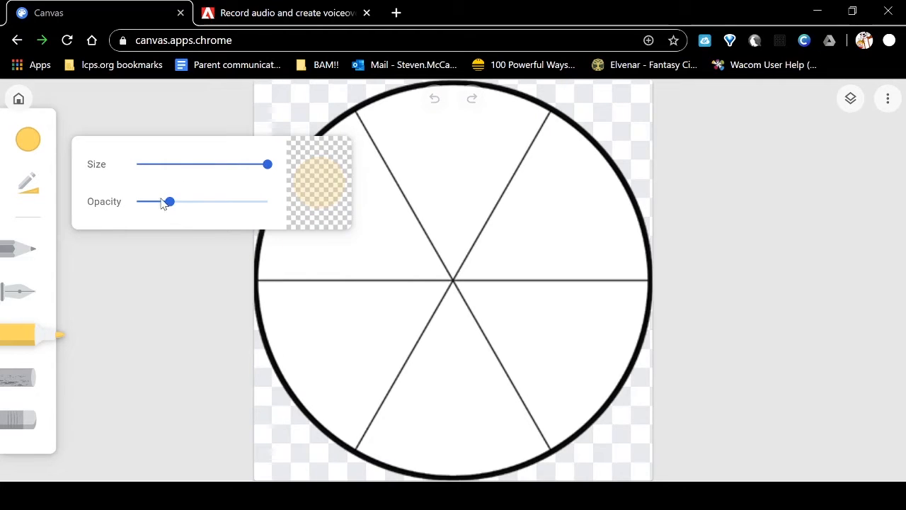
left_click_drag(170, 202, 267, 202)
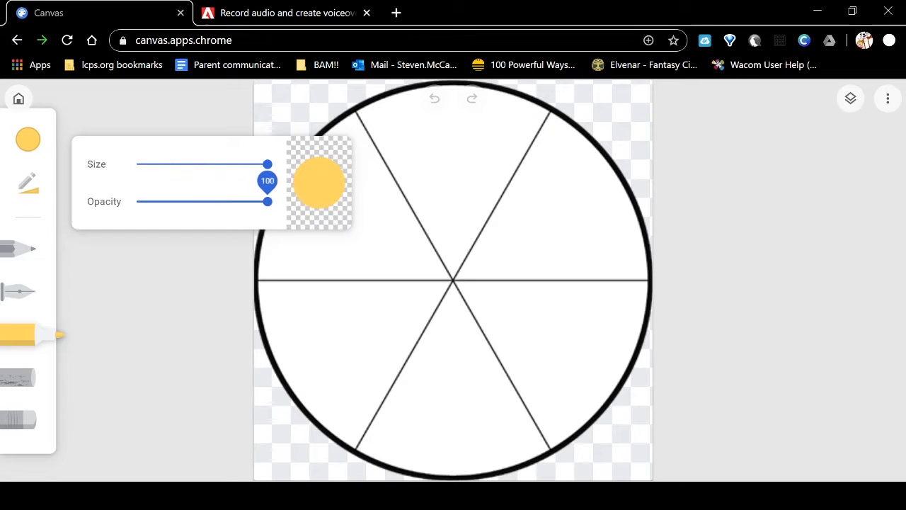
left_click(28, 197)
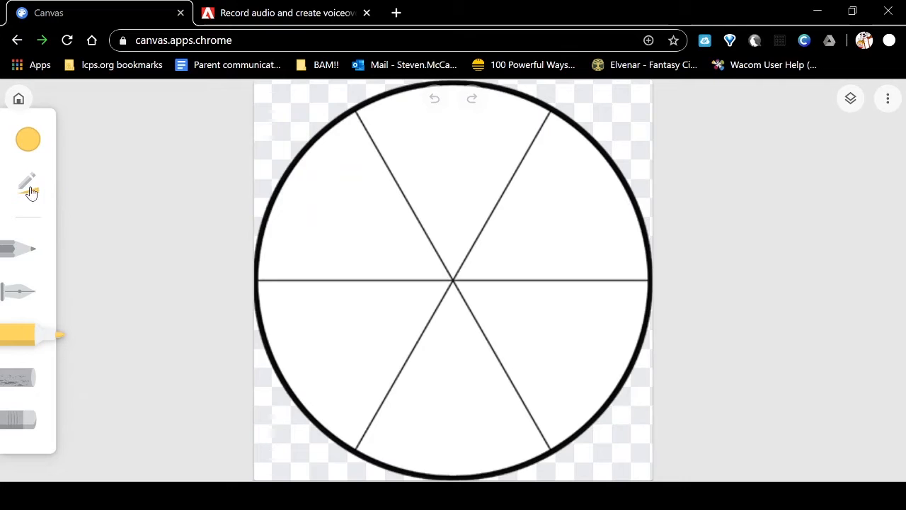
left_click(30, 186)
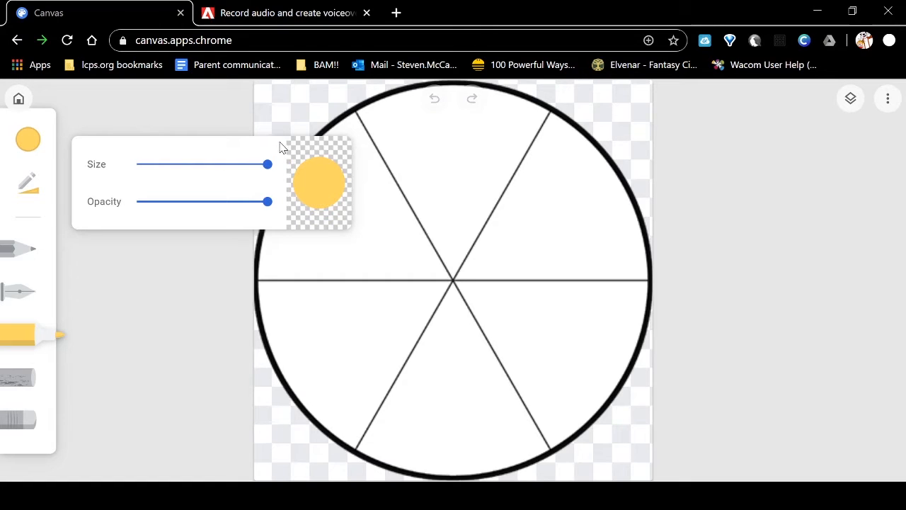
left_click_drag(267, 164, 202, 164)
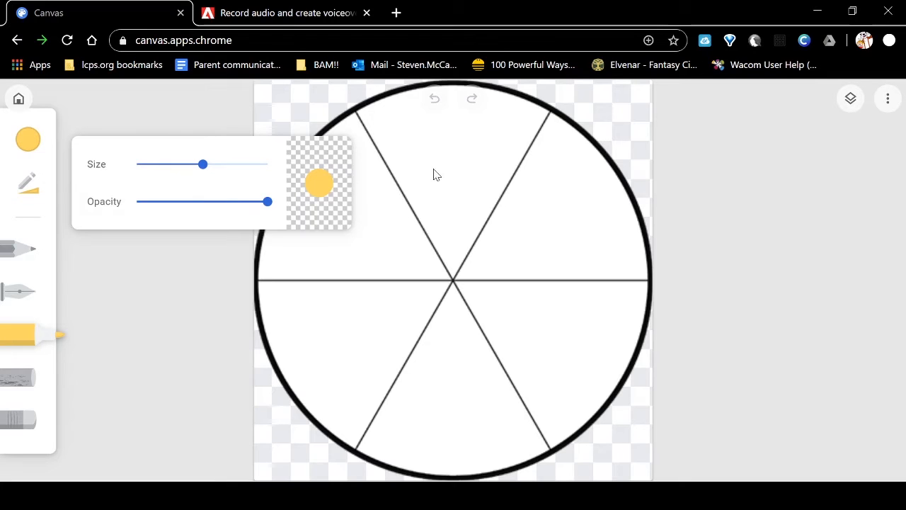
mouse_move(406, 177)
left_mouse_down()
mouse_move(435, 172)
mouse_move(424, 178)
left_mouse_up()
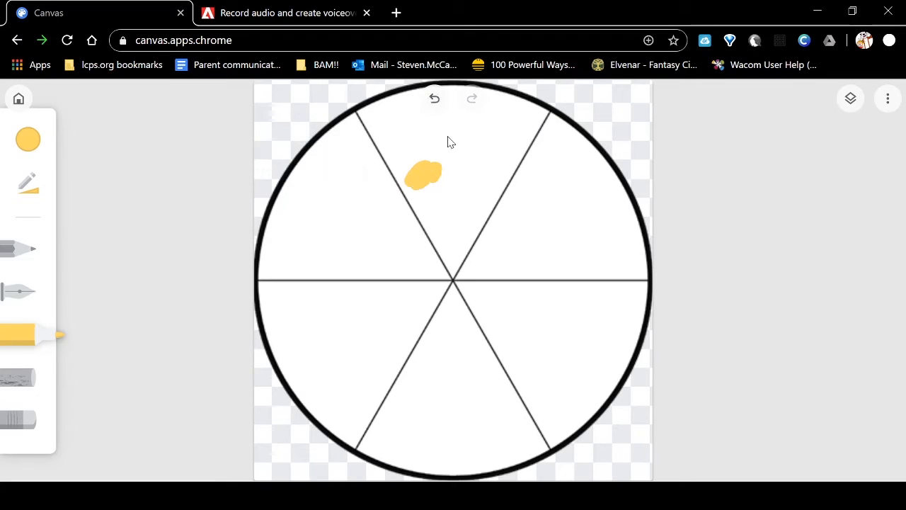
left_click(434, 103)
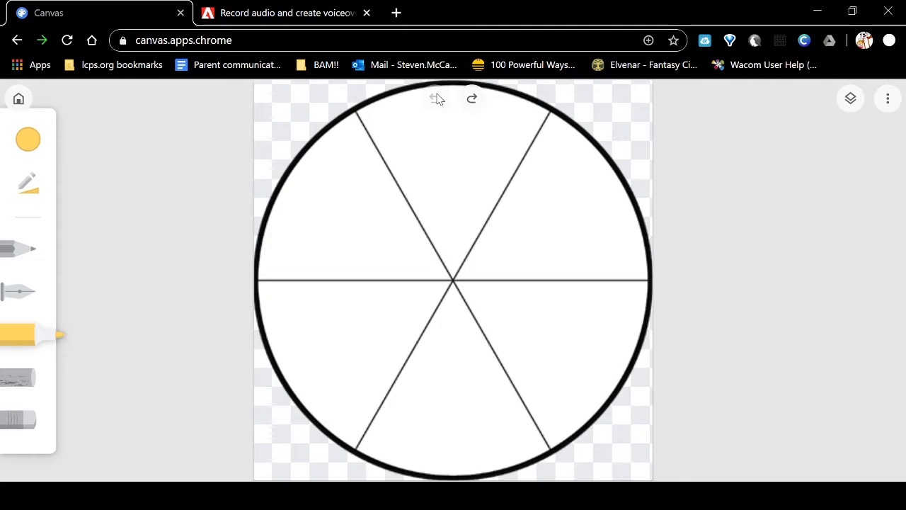
left_click(472, 99)
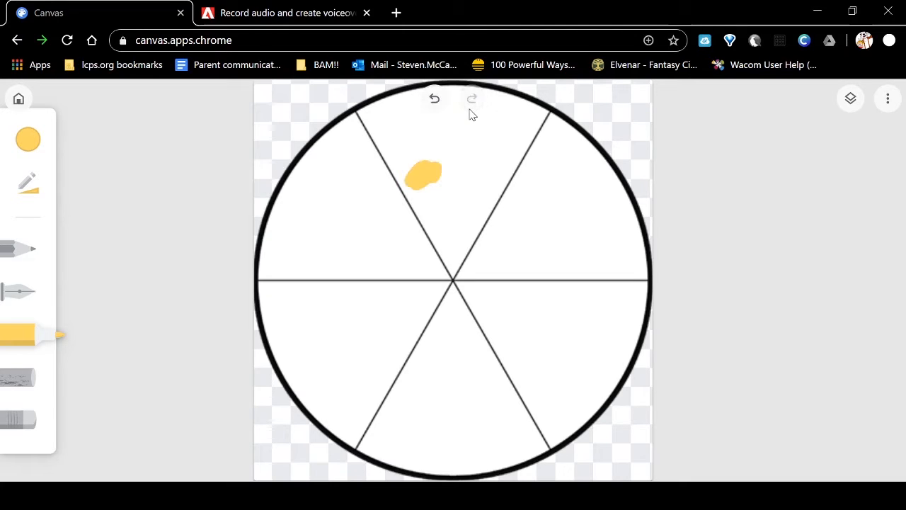
left_click(434, 96)
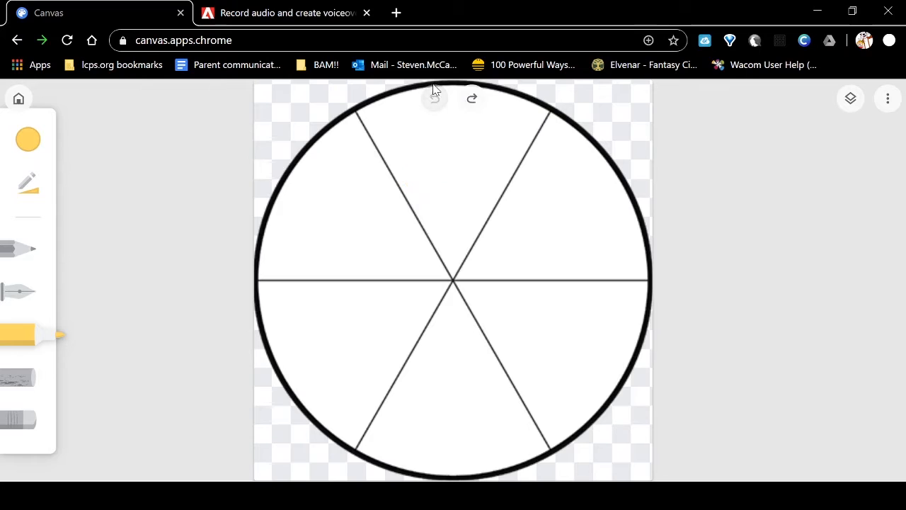
- Fill the wheel's top wedge with closely spaced light yellow marker dots, following its edges down to the center point
left_click(441, 204)
left_click(464, 197)
left_click(458, 166)
left_click(428, 157)
left_click(402, 152)
left_click(417, 133)
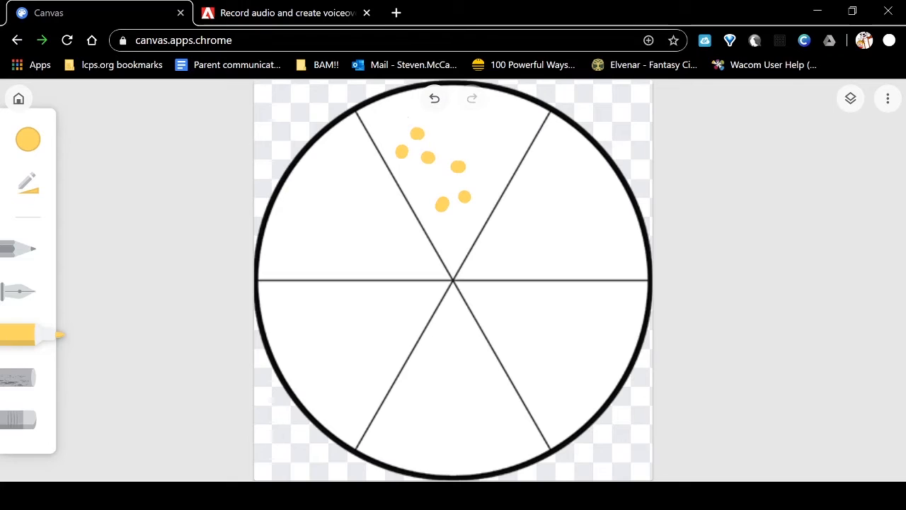
left_click_drag(434, 128, 443, 128)
left_click(453, 124)
left_click(446, 107)
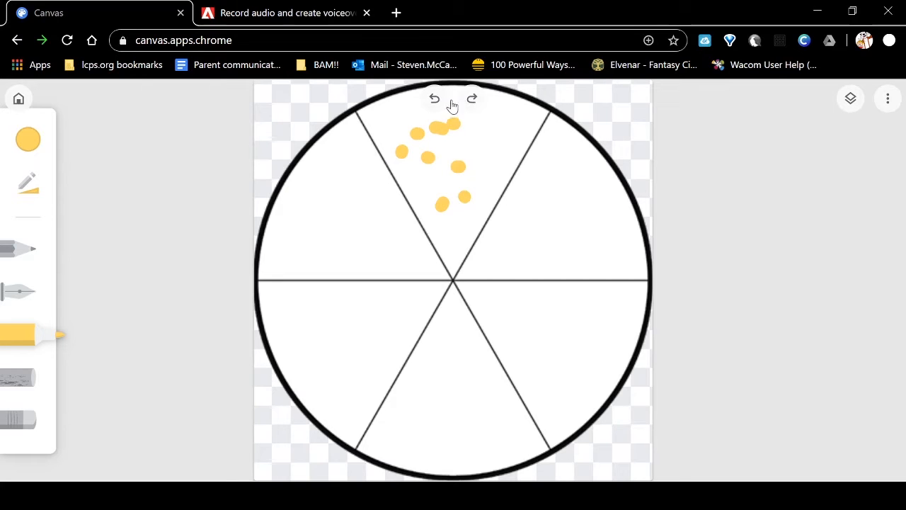
left_click(497, 107)
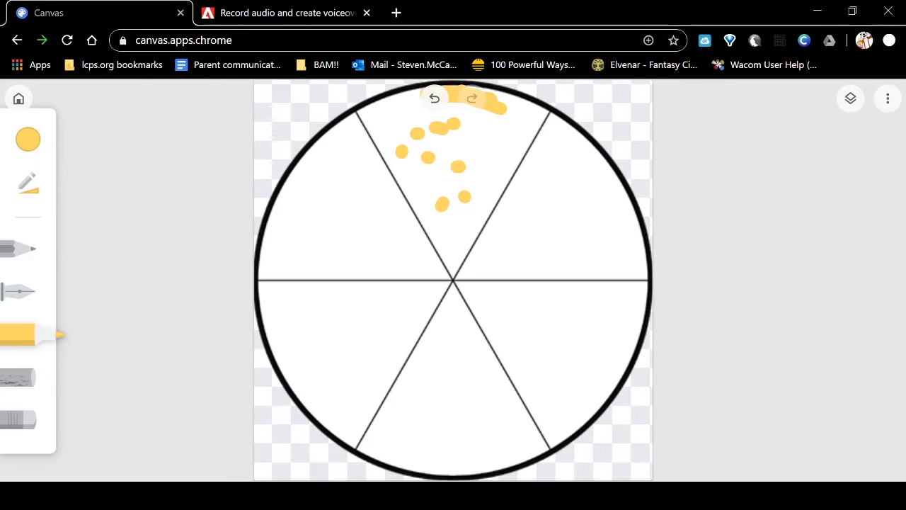
left_click_drag(421, 95, 389, 105)
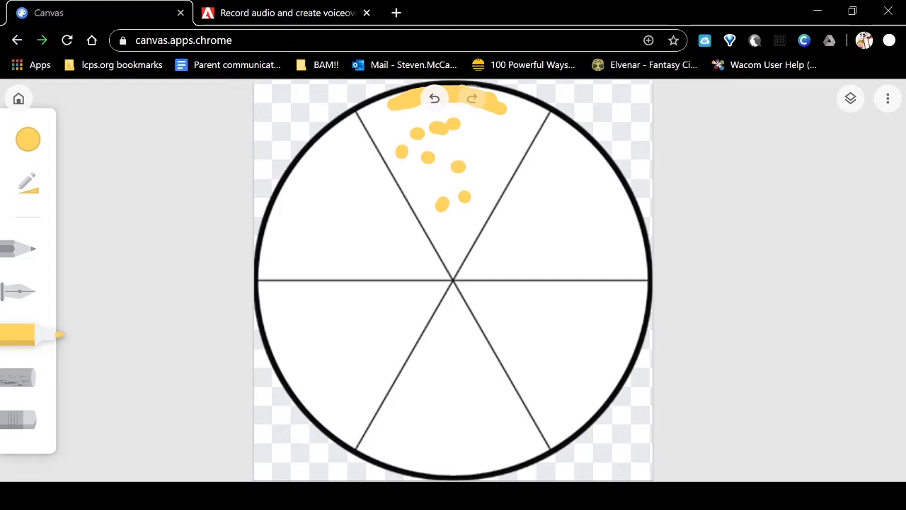
mouse_move(447, 107)
left_mouse_down()
mouse_move(469, 106)
mouse_move(418, 110)
left_mouse_up()
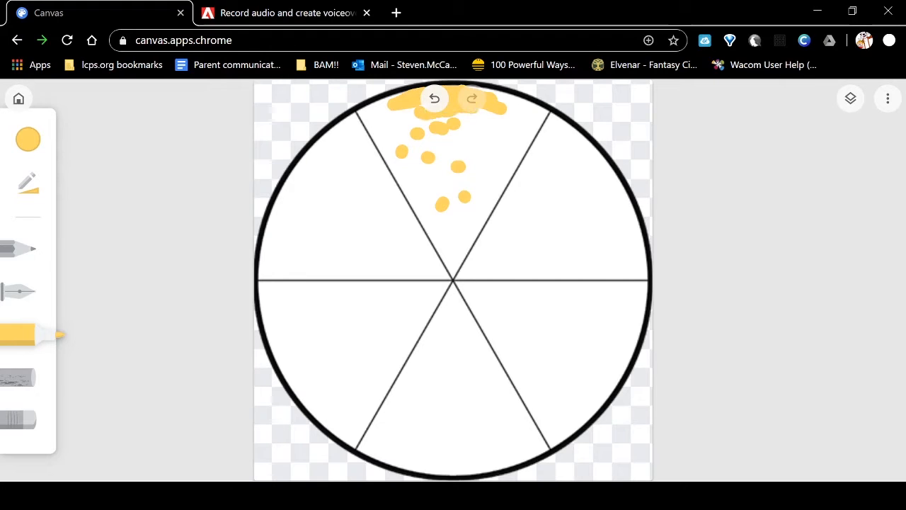
left_click_drag(362, 111, 386, 154)
mouse_move(541, 112)
left_mouse_down()
mouse_move(507, 167)
mouse_move(542, 111)
mouse_move(494, 91)
mouse_move(522, 113)
mouse_move(481, 125)
left_mouse_up()
mouse_move(482, 145)
left_mouse_down()
mouse_move(508, 176)
mouse_move(451, 261)
mouse_move(427, 224)
mouse_move(427, 203)
mouse_move(400, 186)
left_mouse_up()
mouse_move(395, 178)
left_mouse_down()
mouse_move(388, 165)
mouse_move(401, 175)
left_mouse_up()
left_click_drag(427, 185, 441, 181)
left_click_drag(453, 185, 453, 200)
left_click_drag(428, 197, 445, 221)
mouse_move(458, 218)
left_mouse_down()
mouse_move(452, 235)
mouse_move(465, 242)
left_mouse_up()
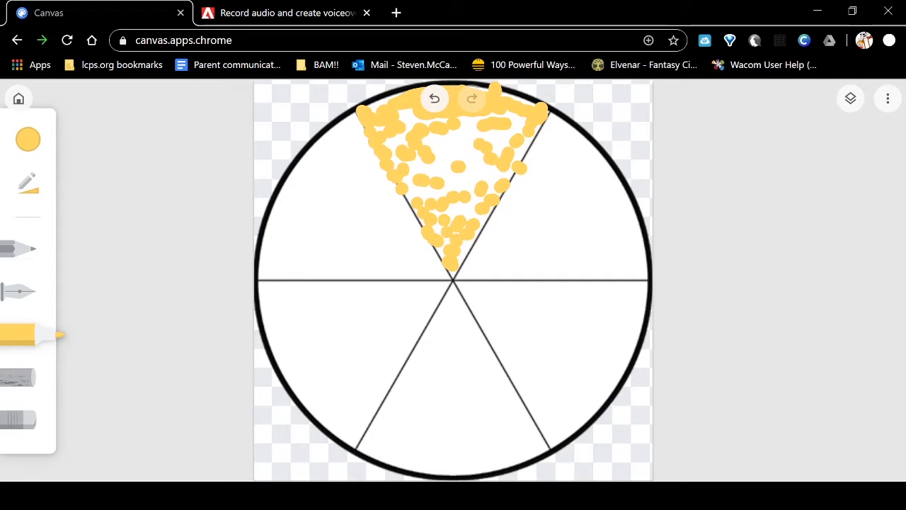
left_click_drag(482, 208, 454, 173)
mouse_move(466, 171)
left_mouse_down()
mouse_move(472, 157)
mouse_move(460, 135)
left_mouse_up()
left_click(470, 120)
left_click(498, 138)
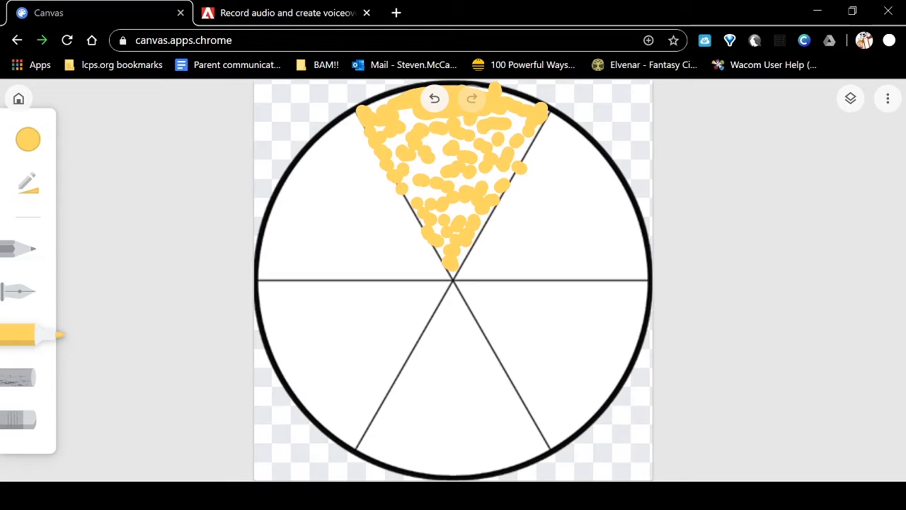
mouse_move(525, 116)
left_mouse_down()
mouse_move(515, 121)
mouse_move(510, 150)
left_mouse_up()
left_click_drag(486, 149, 491, 155)
left_click(461, 147)
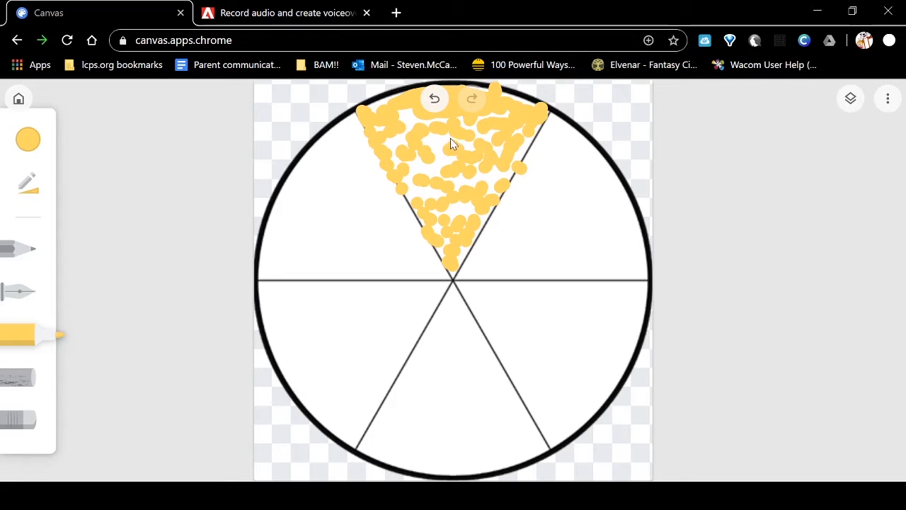
left_click_drag(426, 139, 429, 145)
left_click(440, 159)
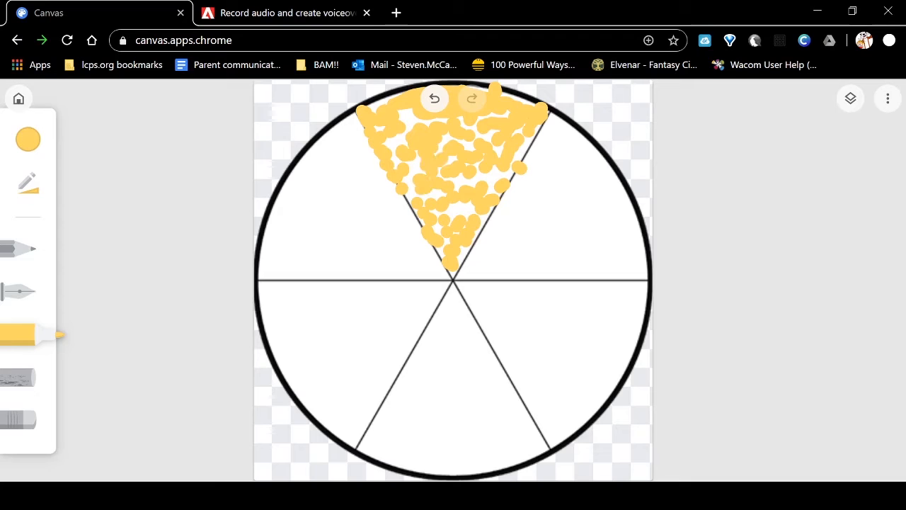
left_click(404, 173)
left_click(399, 147)
left_click_drag(458, 175, 493, 183)
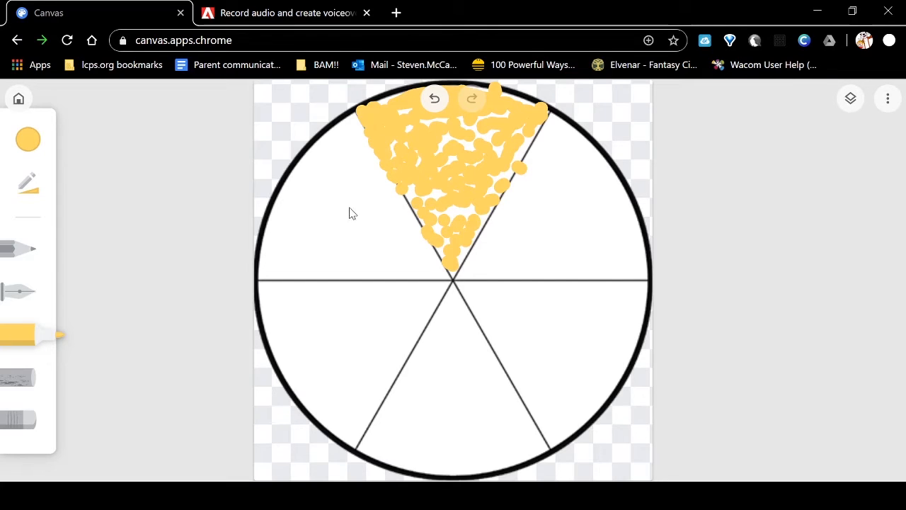
- Switch the marker to the darker golden yellow and scatter dots of it over the light yellow in the top wedge
left_click(29, 140)
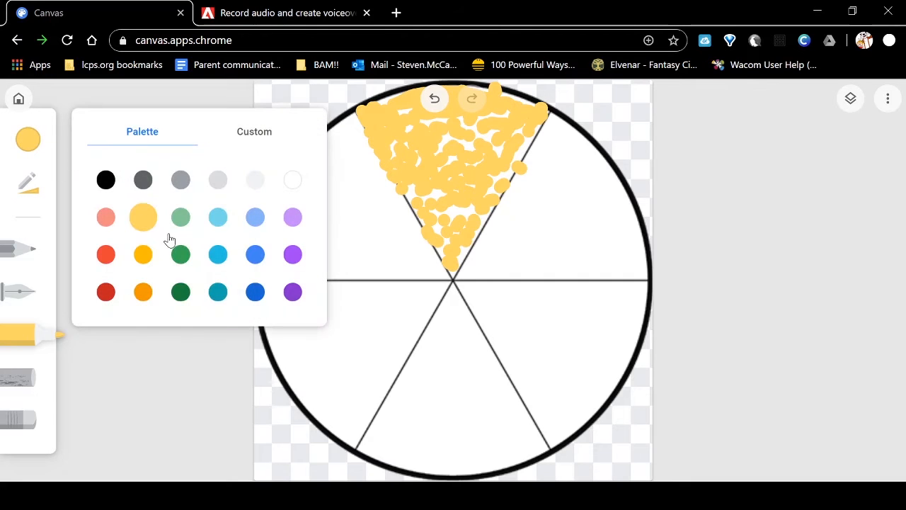
left_click(143, 253)
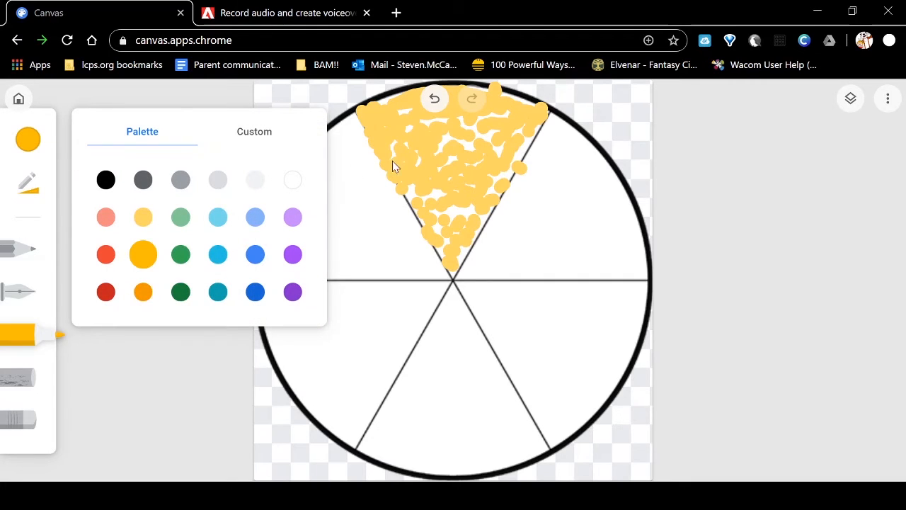
left_click(437, 186)
left_click_drag(436, 188, 411, 200)
left_click(408, 177)
left_click(429, 159)
left_click(447, 185)
left_click(441, 207)
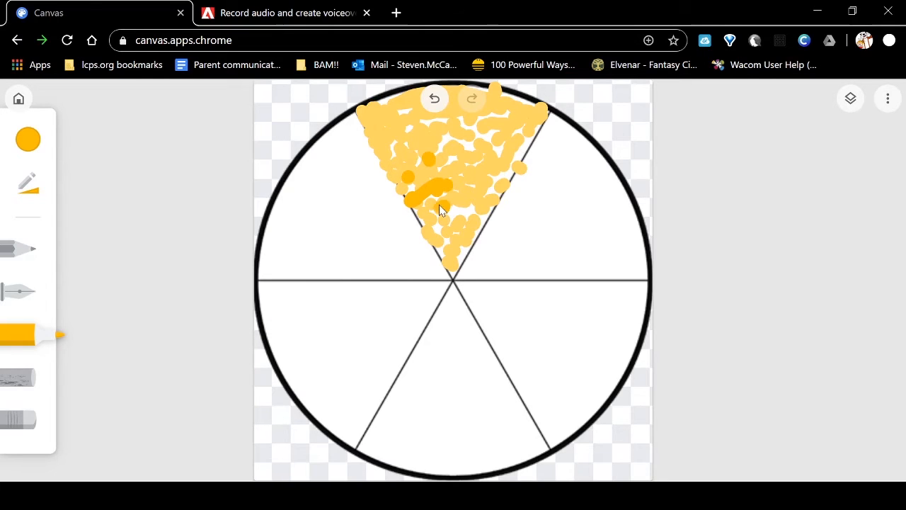
left_click(427, 207)
left_click(459, 225)
left_click(466, 209)
left_click(456, 209)
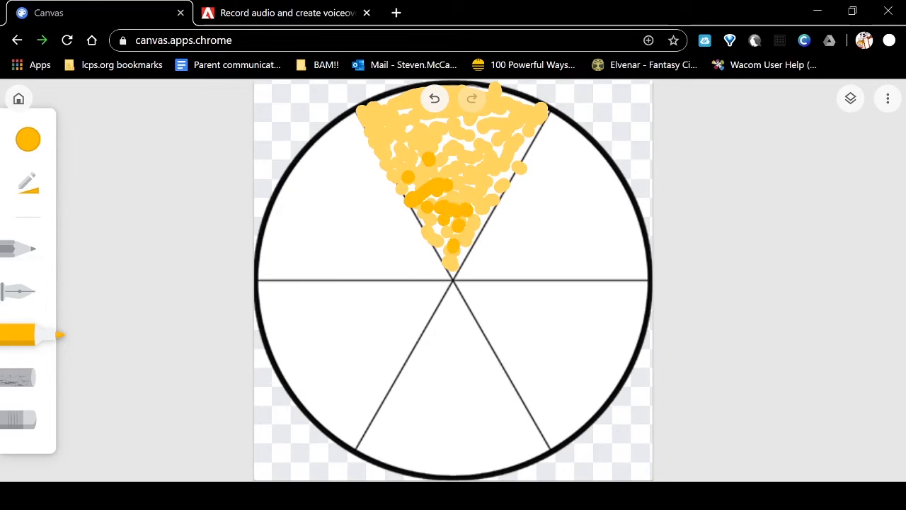
left_click(456, 259)
left_click(445, 256)
left_click_drag(450, 253, 433, 234)
left_click(433, 224)
left_click(428, 215)
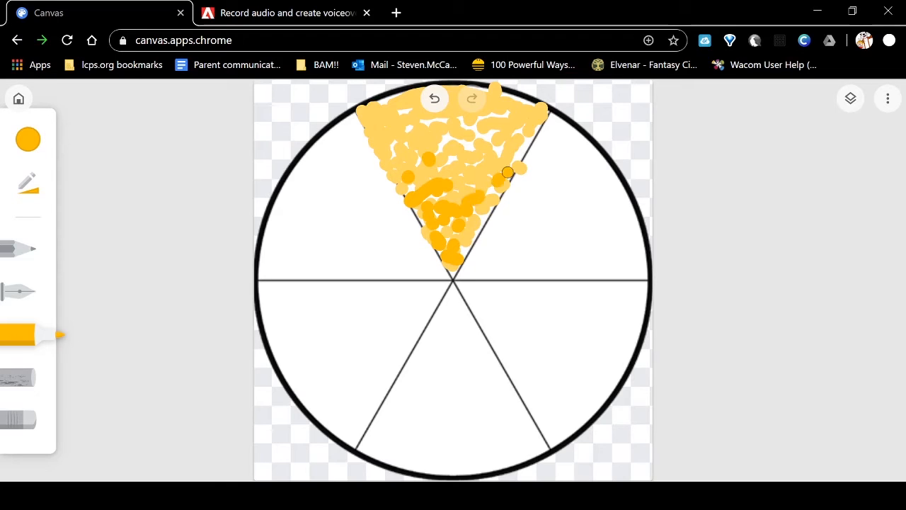
left_click(495, 168)
left_click(478, 171)
left_click(458, 160)
left_click(446, 143)
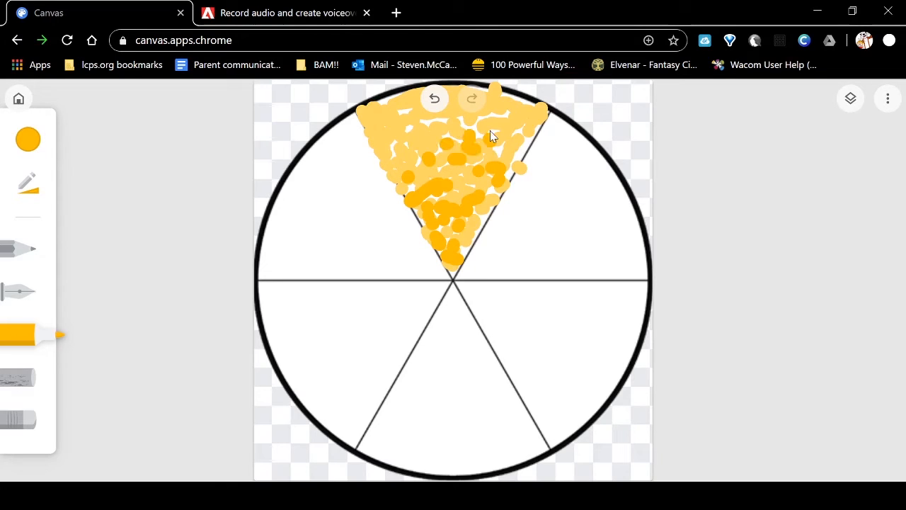
left_click(494, 152)
left_click(512, 146)
left_click(523, 140)
left_click(434, 98)
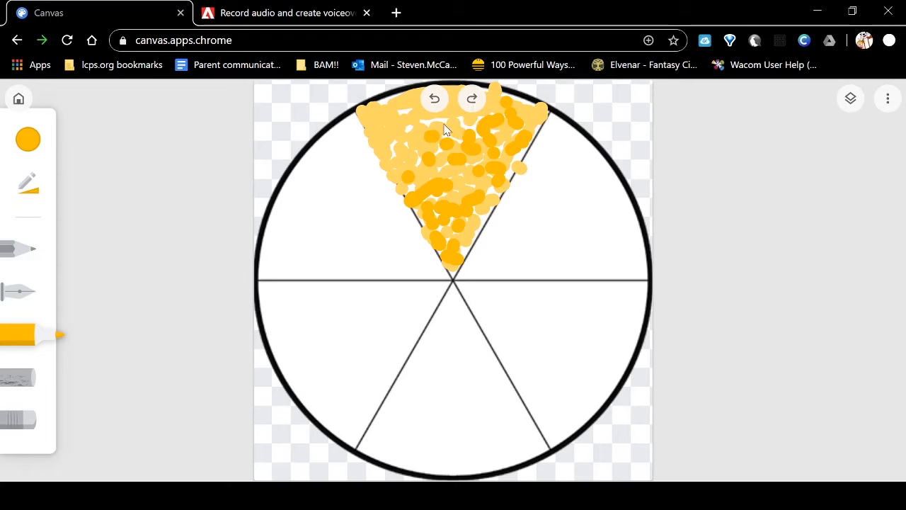
left_click_drag(445, 129, 442, 140)
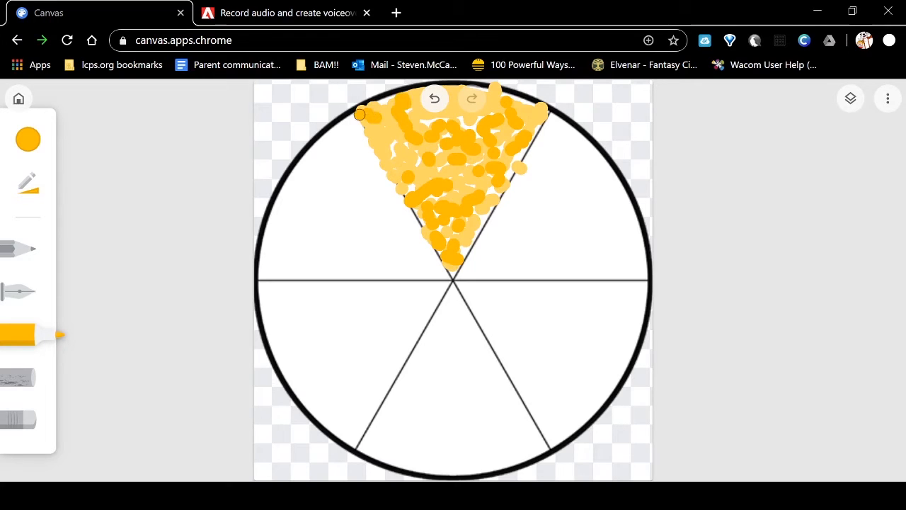
left_click_drag(359, 114, 365, 121)
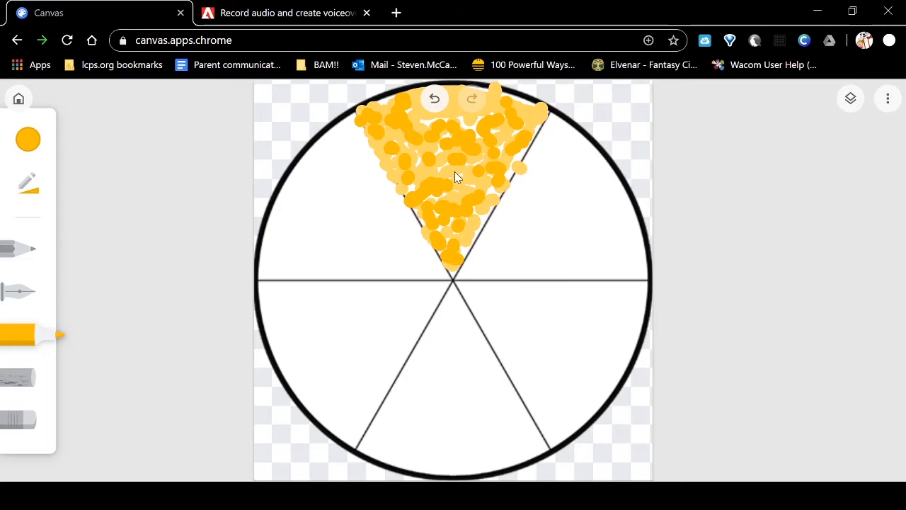
left_click_drag(442, 197, 454, 201)
left_click(448, 171)
left_click(407, 139)
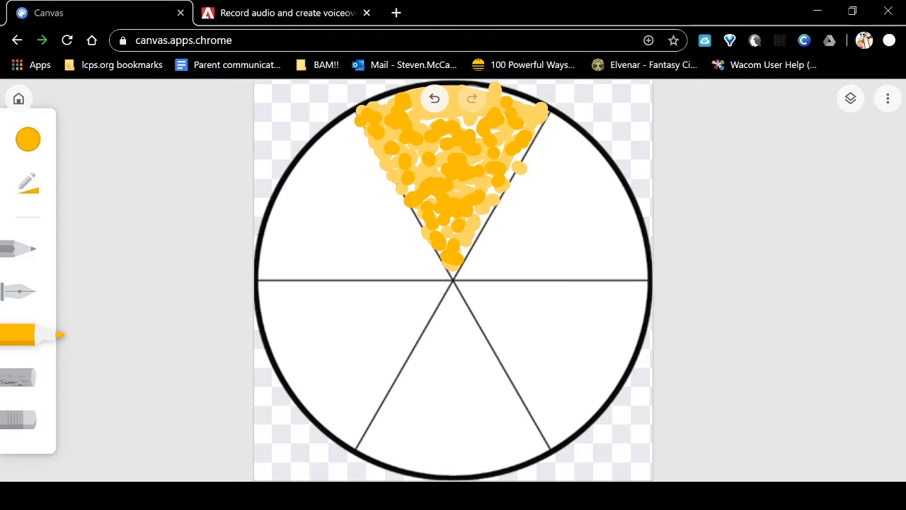
left_click(532, 113)
left_click(503, 175)
left_click(490, 193)
left_click(472, 218)
left_click(466, 228)
left_click(475, 235)
left_click(463, 248)
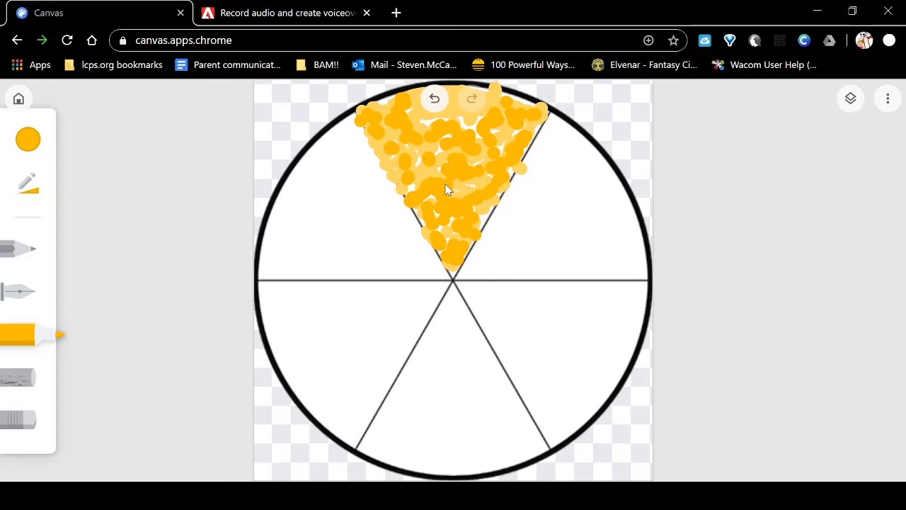
left_click(470, 123)
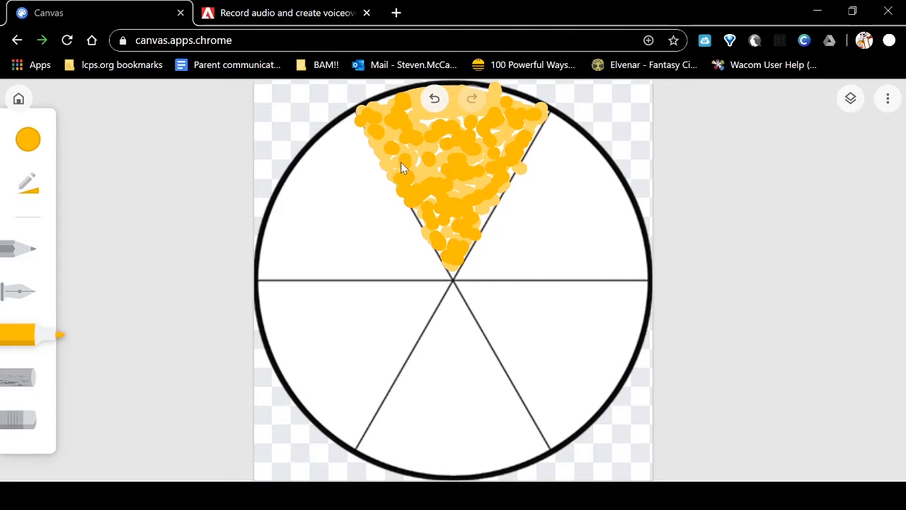
- Switch the marker to light yellow and layer scattered dots over the golden ones in the top wedge, down to the center point
left_click(29, 139)
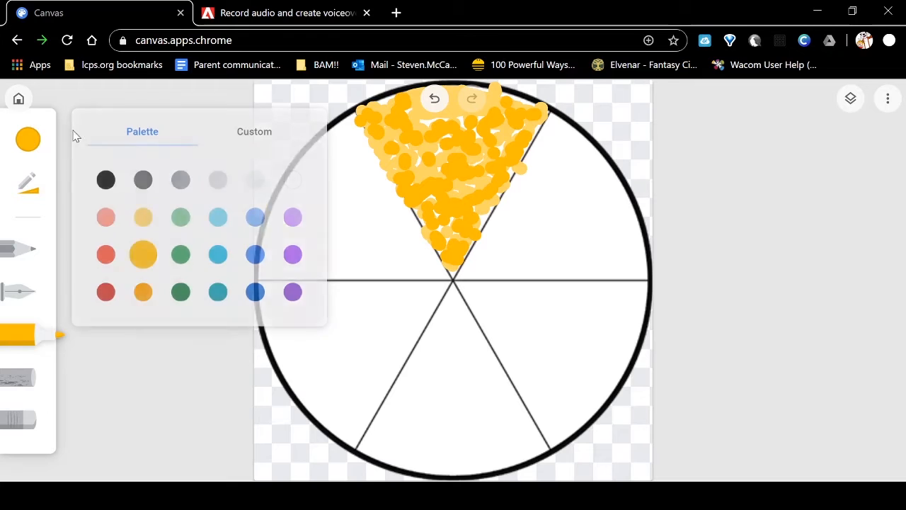
left_click(143, 217)
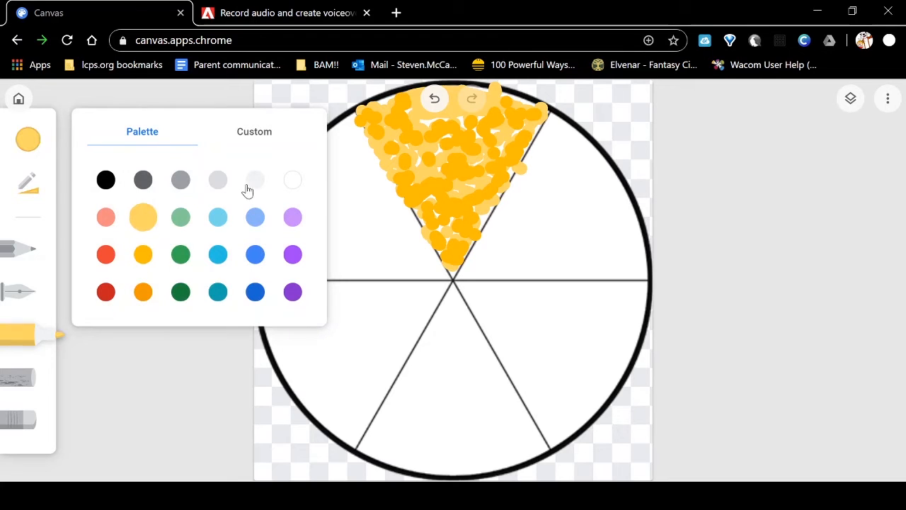
left_click_drag(427, 183, 462, 231)
left_click(472, 175)
left_click(413, 199)
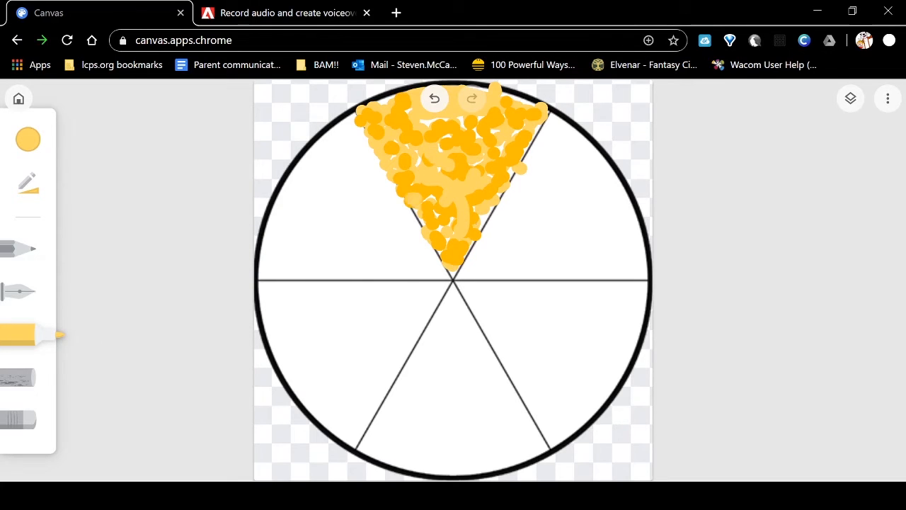
left_click(479, 135)
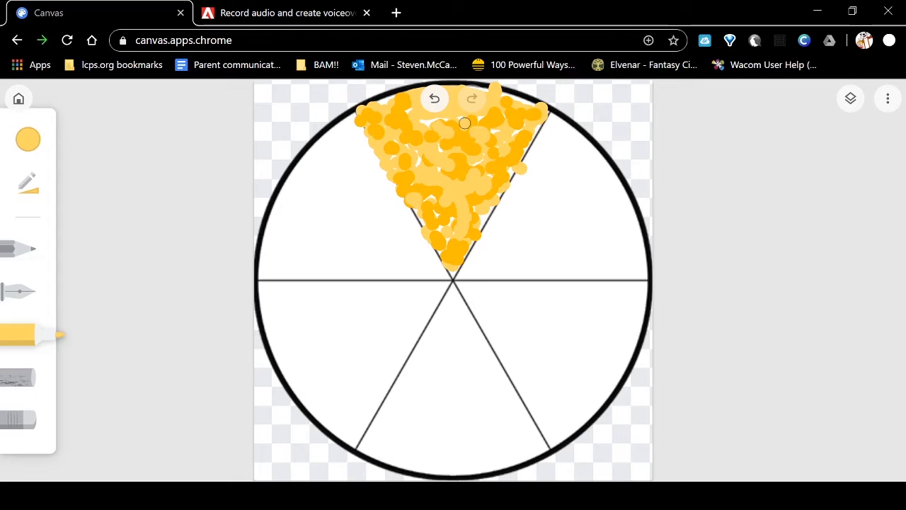
left_click(439, 199)
left_click(454, 221)
left_click(453, 244)
left_click(453, 259)
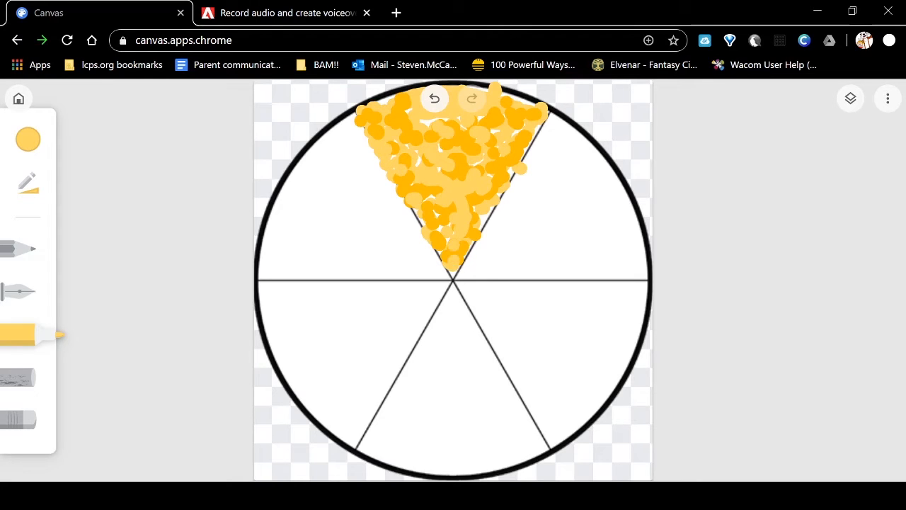
left_click(460, 260)
left_click(446, 254)
left_click(432, 227)
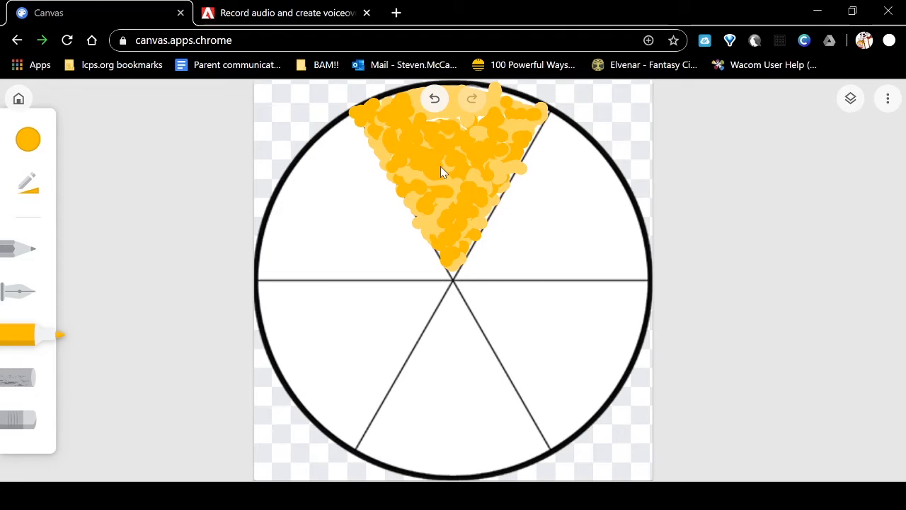
- Switch the marker to bright red and fill the wheel's lower-right wedge with dots, following its edges and scattering more inside
left_click(28, 145)
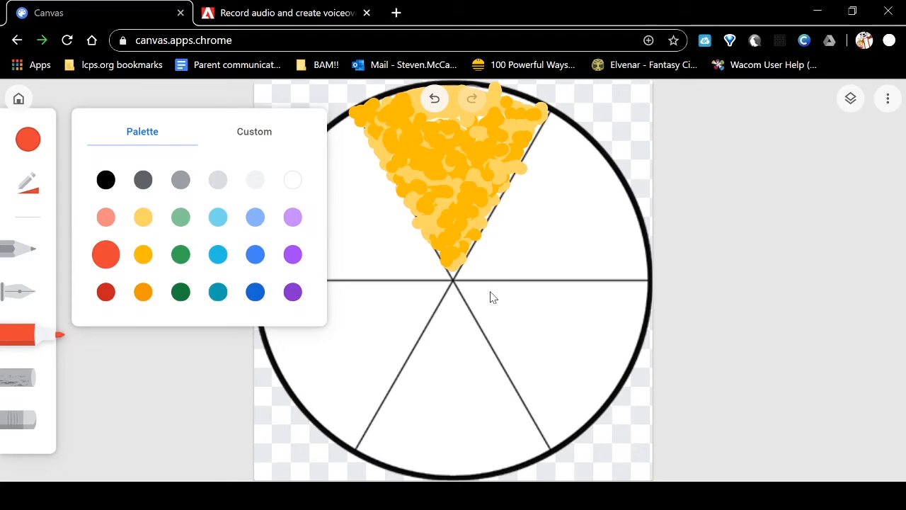
left_click_drag(487, 290, 515, 306)
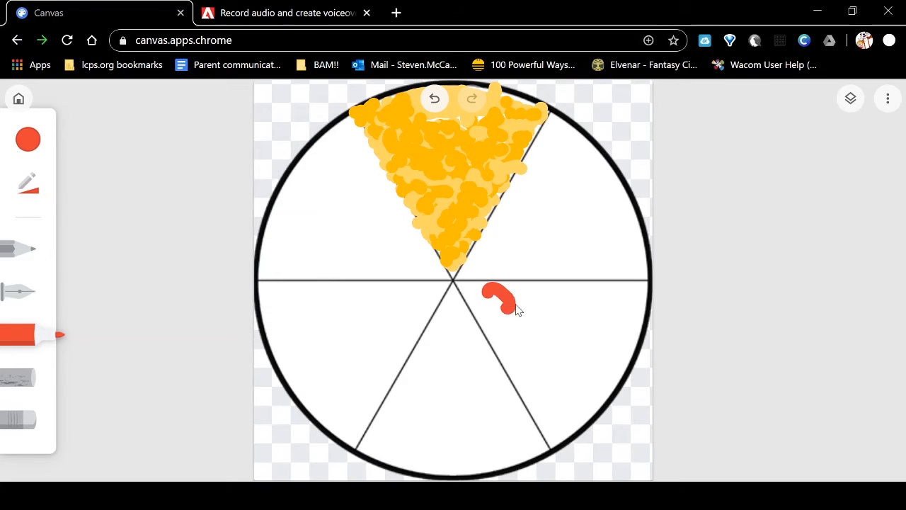
left_click(492, 310)
left_click(508, 340)
left_click(514, 345)
left_click(522, 349)
left_click(543, 342)
left_click(552, 334)
left_click(549, 321)
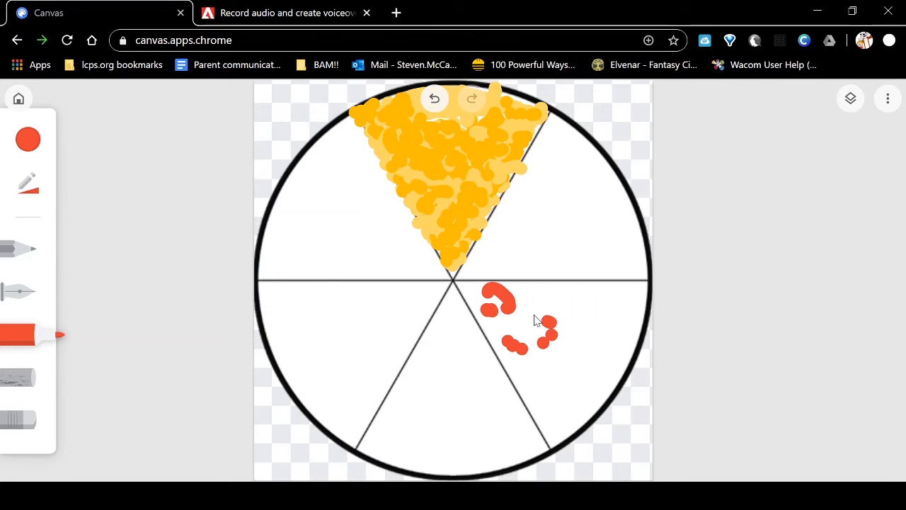
left_click(534, 315)
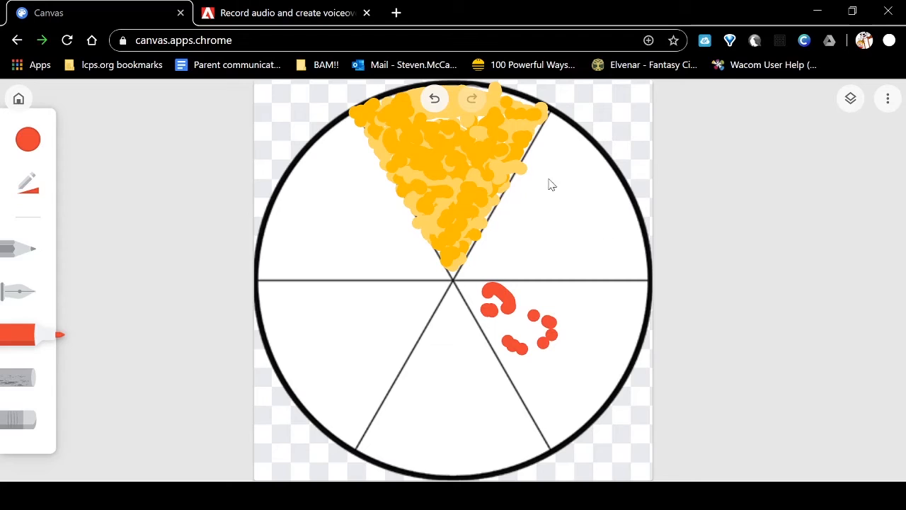
left_click(545, 305)
left_click(565, 310)
left_click(584, 311)
left_click(601, 307)
left_click(617, 305)
left_click(628, 300)
left_click(640, 290)
left_click_drag(619, 286, 469, 285)
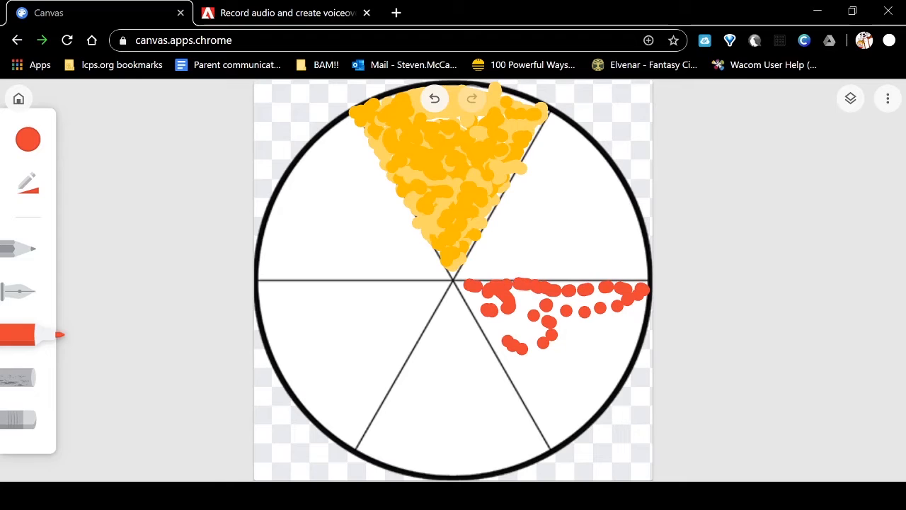
left_click(515, 370)
left_click(524, 391)
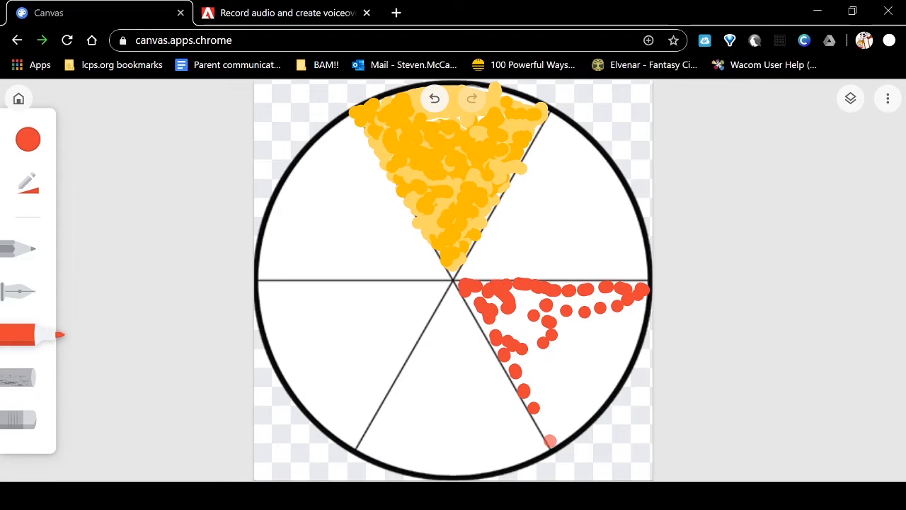
mouse_move(549, 441)
left_mouse_down()
mouse_move(576, 431)
mouse_move(585, 413)
mouse_move(576, 407)
mouse_move(619, 365)
mouse_move(612, 375)
mouse_move(622, 344)
left_mouse_up()
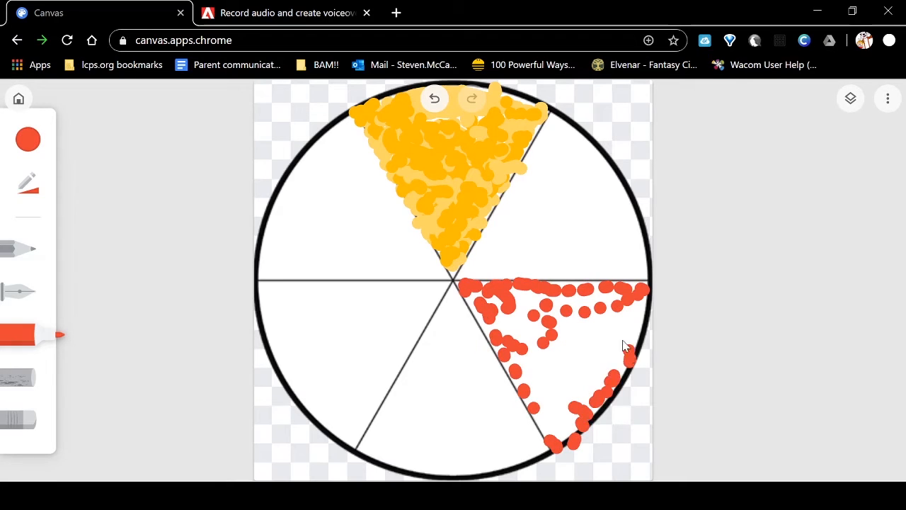
left_click(621, 340)
left_click(603, 339)
left_click(616, 330)
left_click(637, 324)
left_click(647, 308)
left_click(612, 308)
left_click(600, 334)
left_click(589, 356)
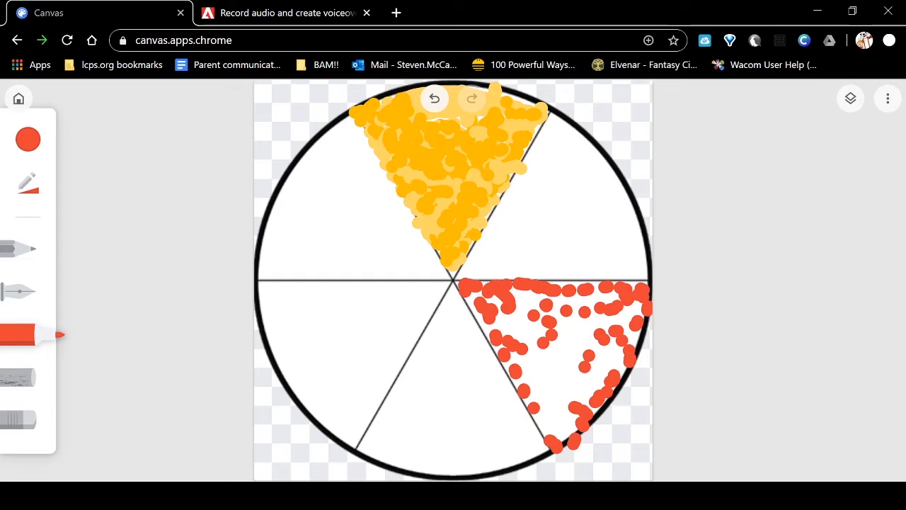
- Switch the marker to dark red and scatter dots over the bright red ones throughout the lower-right wedge
left_click(28, 138)
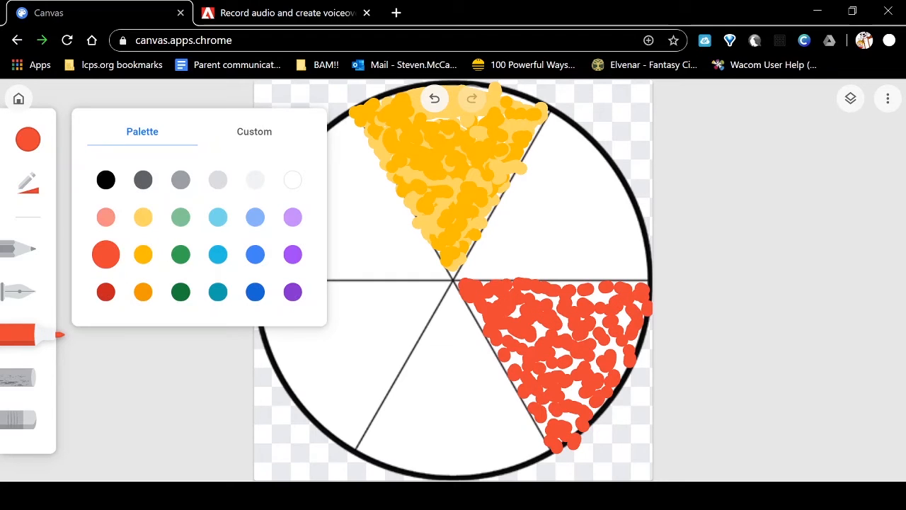
left_click(106, 291)
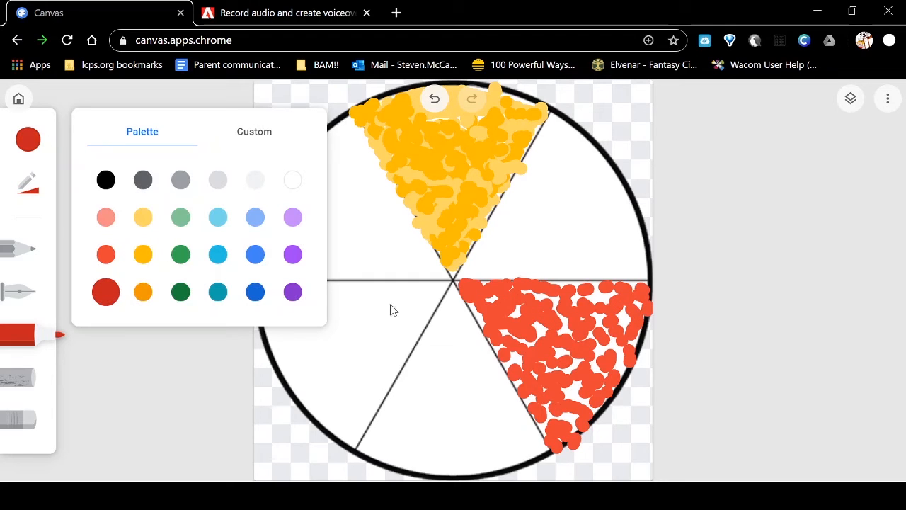
left_click(489, 304)
left_click(481, 320)
left_click(470, 305)
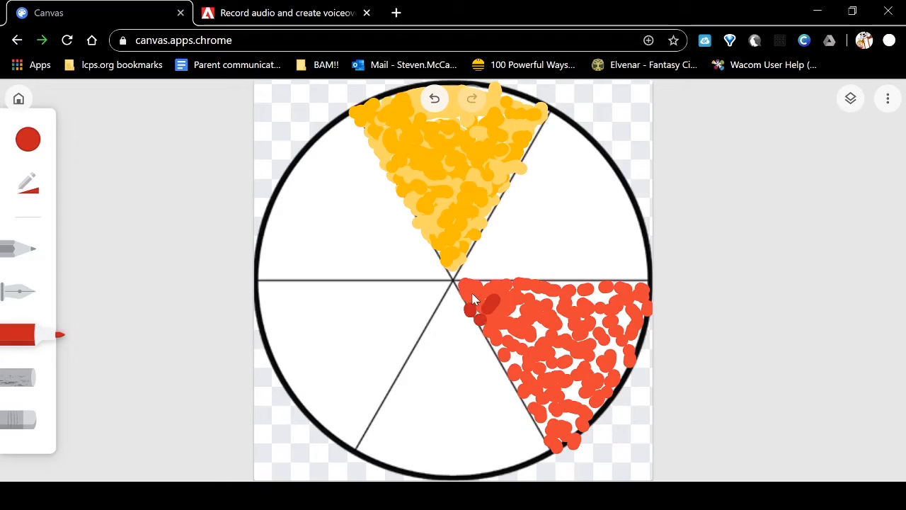
left_click(468, 298)
left_click(491, 313)
left_click(519, 310)
left_click(531, 307)
left_click(552, 310)
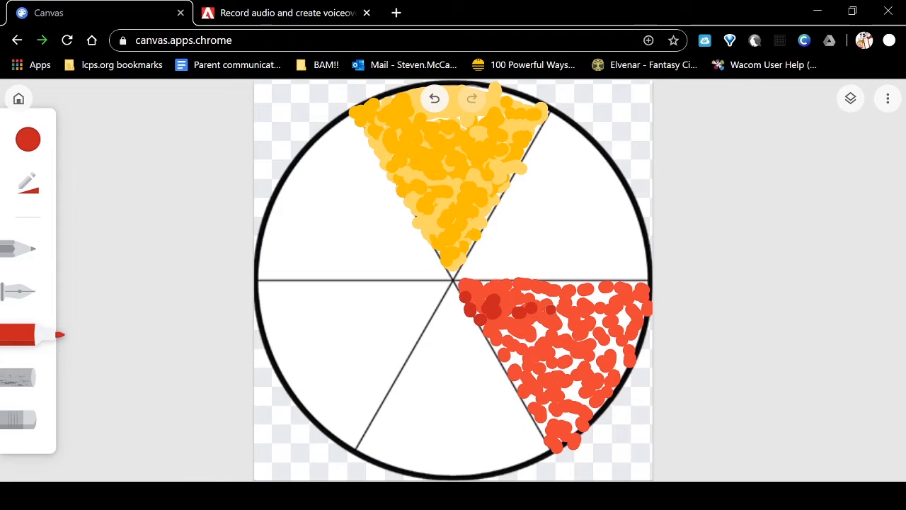
left_click(545, 330)
left_click(531, 329)
left_click(523, 330)
left_click(507, 362)
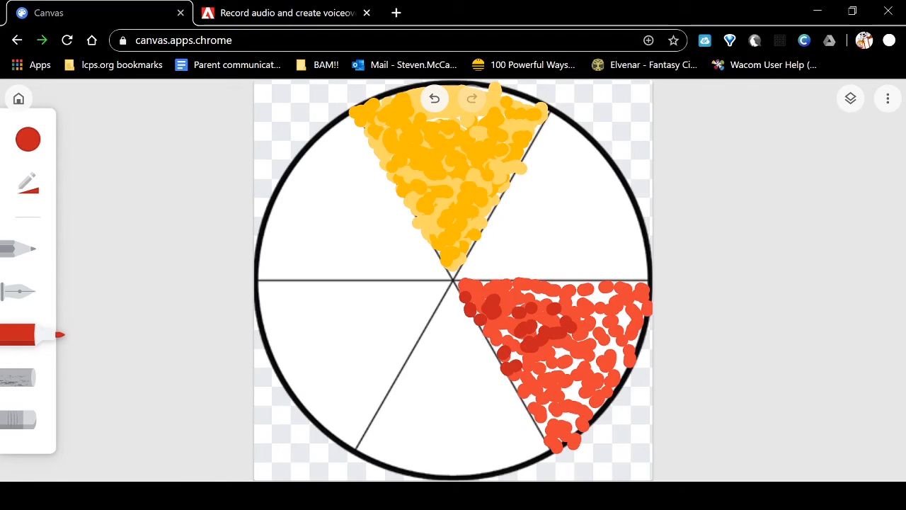
left_click(545, 384)
left_click(574, 395)
left_click(568, 382)
left_click(577, 398)
left_click(596, 382)
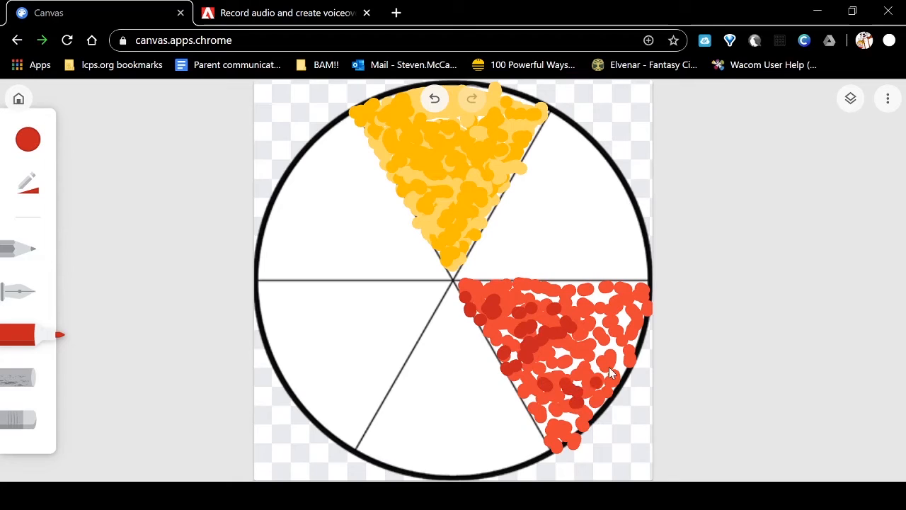
left_click(617, 373)
left_click(630, 367)
left_click(625, 354)
left_click(608, 349)
left_click(599, 359)
left_click(583, 360)
left_click(570, 369)
left_click(562, 352)
left_click(575, 345)
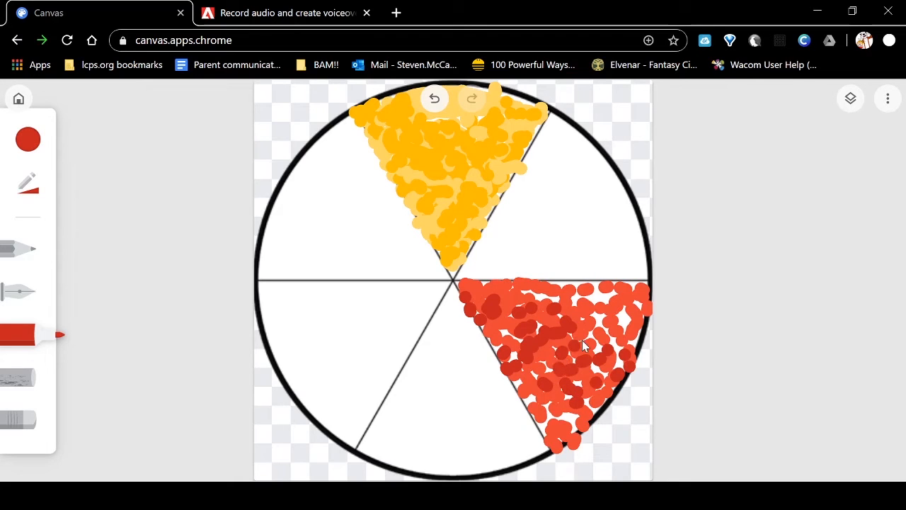
left_click(602, 329)
left_click(595, 297)
left_click(607, 294)
left_click(613, 300)
left_click(620, 295)
left_click(617, 317)
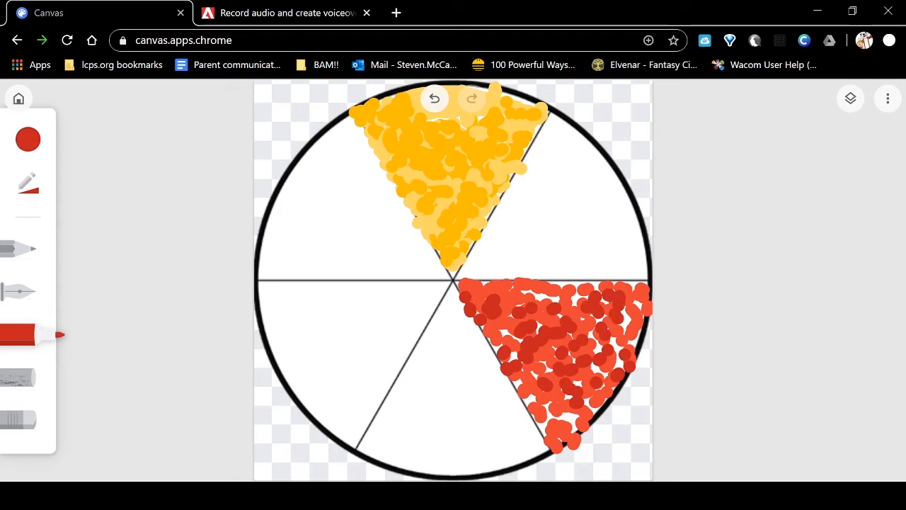
left_click(613, 332)
left_click(606, 341)
left_click(615, 362)
left_click(612, 370)
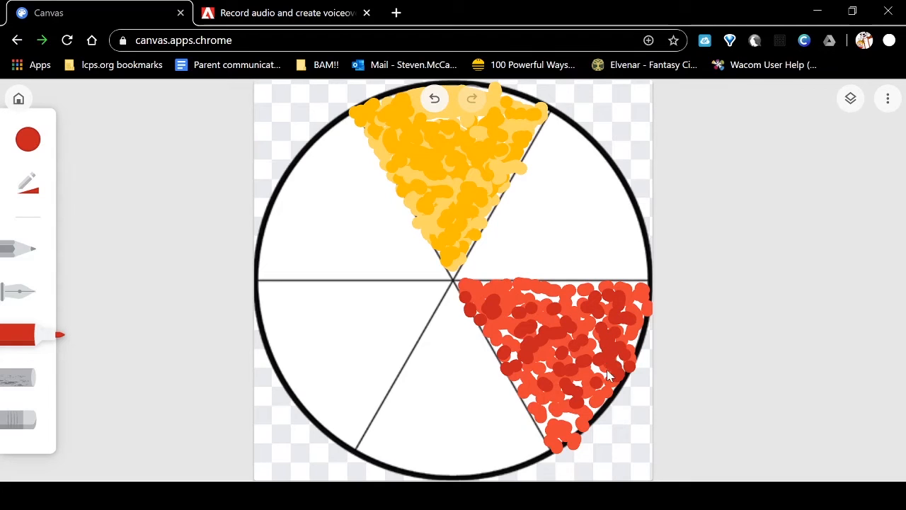
left_click(604, 369)
left_click(593, 366)
left_click(592, 340)
left_click(604, 323)
left_click(595, 304)
left_click(571, 296)
left_click(532, 291)
left_click(522, 293)
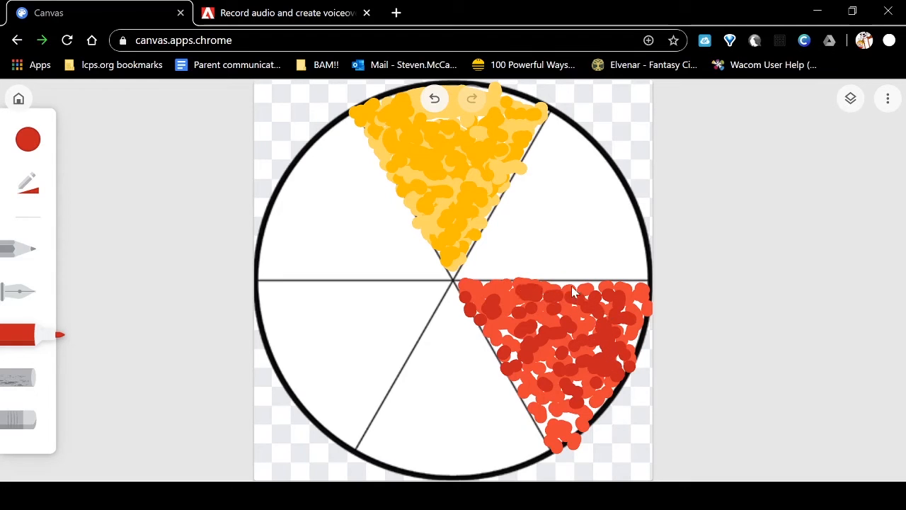
left_click(599, 283)
left_click(590, 281)
left_click(557, 284)
left_click(547, 285)
left_click(518, 284)
left_click(487, 287)
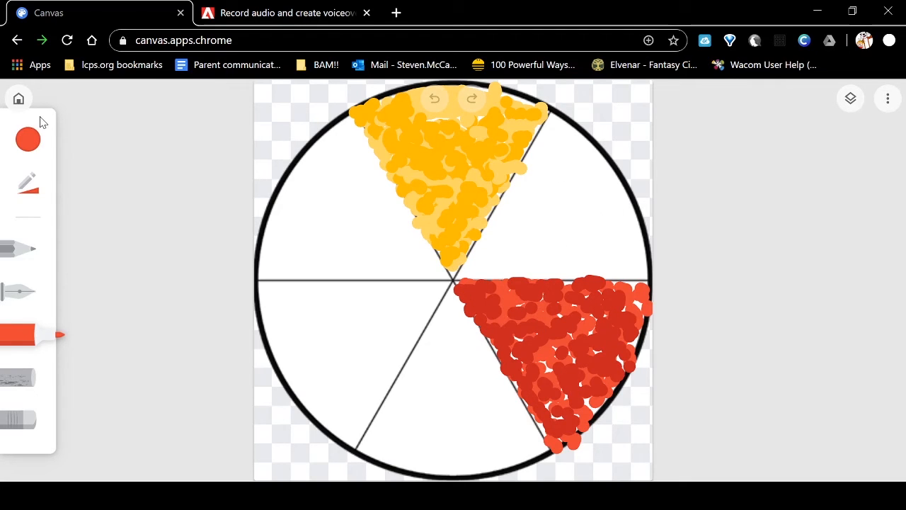
- Reduce the marker's size and scatter small bright red dots and short dashes across the whole upper-right wedge
left_click(25, 193)
left_click_drag(188, 163, 151, 163)
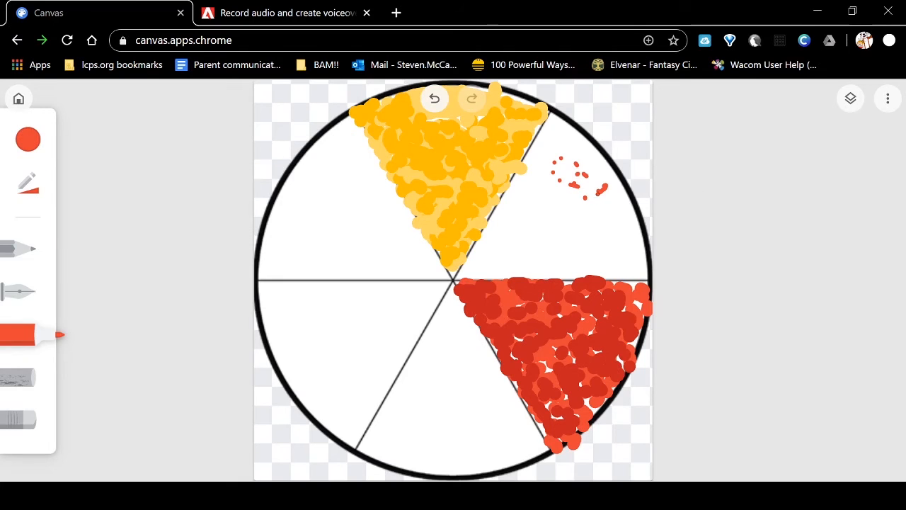
left_click_drag(553, 121, 560, 126)
left_click_drag(613, 199, 618, 204)
left_click_drag(536, 145, 534, 149)
left_click_drag(464, 277, 467, 273)
left_click_drag(628, 240, 632, 245)
left_click_drag(628, 262, 628, 268)
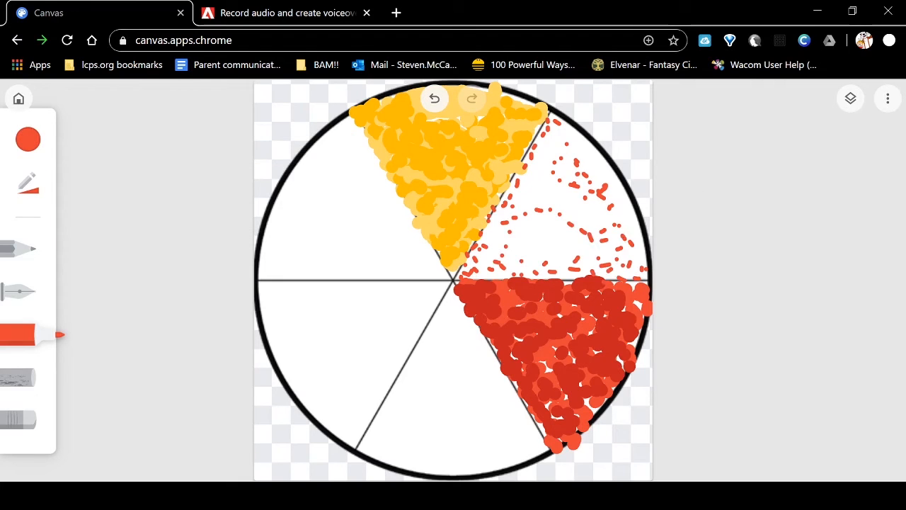
left_click_drag(522, 249, 528, 249)
left_click_drag(535, 249, 547, 234)
left_click_drag(571, 221, 579, 226)
left_click_drag(639, 251, 641, 267)
left_click_drag(528, 253, 544, 255)
left_click_drag(515, 246, 520, 256)
left_click_drag(554, 189, 547, 196)
left_click_drag(562, 192, 572, 187)
left_click_drag(517, 226, 522, 227)
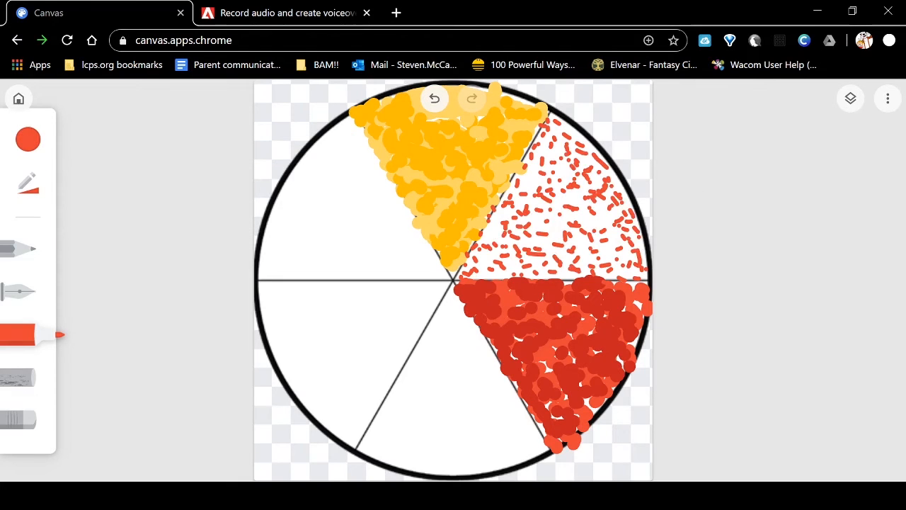
left_click_drag(486, 253, 495, 245)
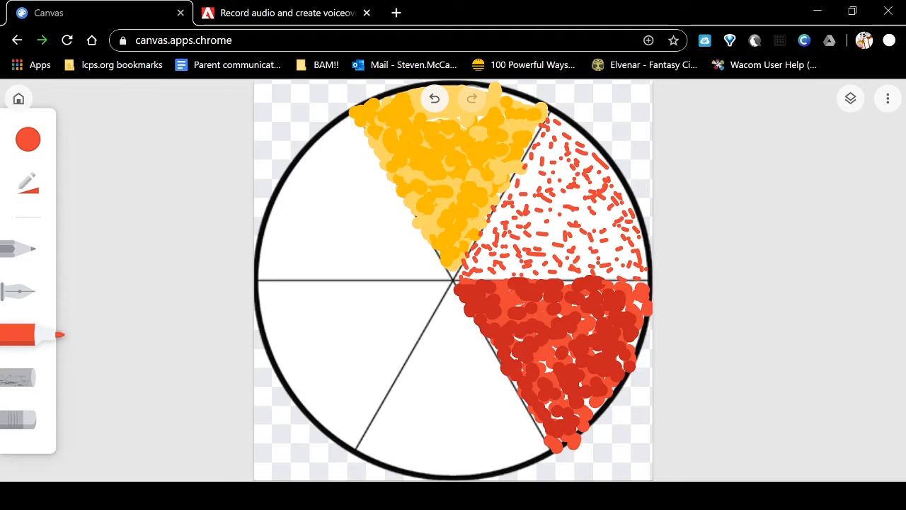
left_click_drag(607, 238, 608, 242)
left_click_drag(574, 203, 580, 206)
left_click_drag(539, 174, 547, 177)
left_click_drag(555, 145, 563, 153)
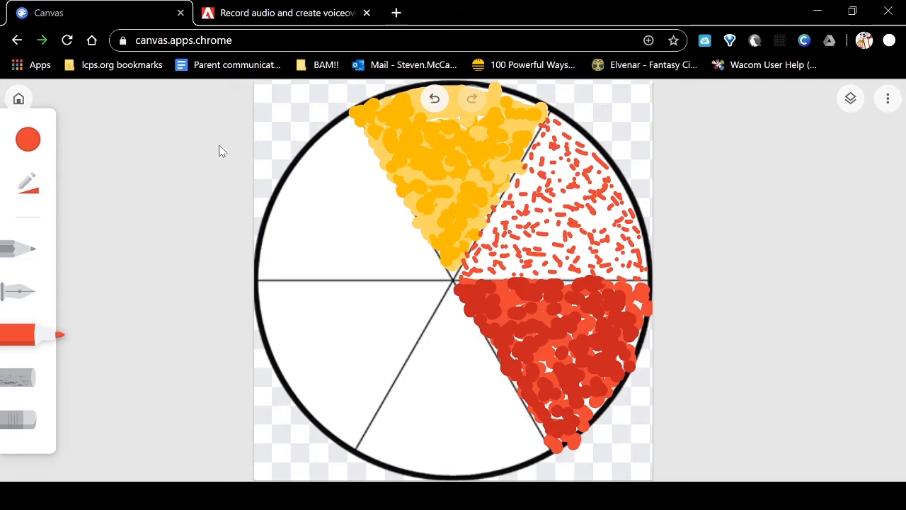
- Switch the marker to light yellow and fill the gaps between the red marks in the upper-right wedge with small dots
left_click(27, 142)
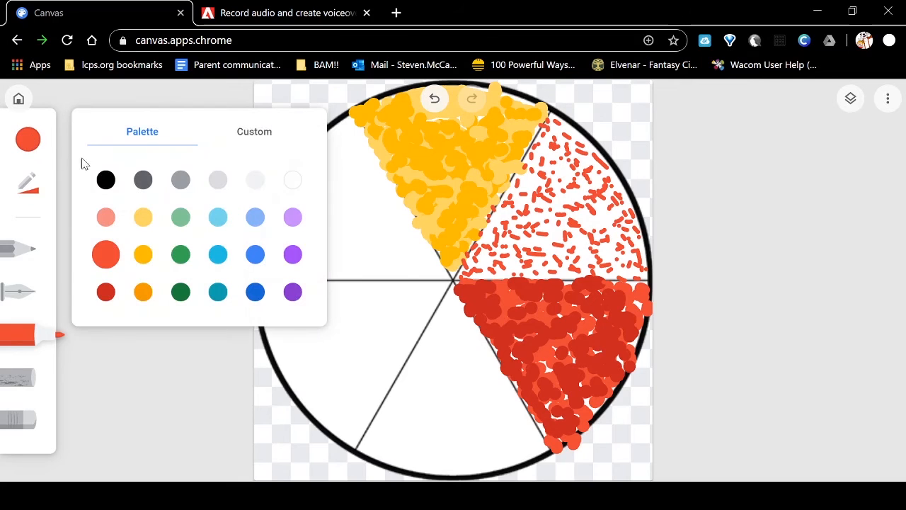
left_click(143, 216)
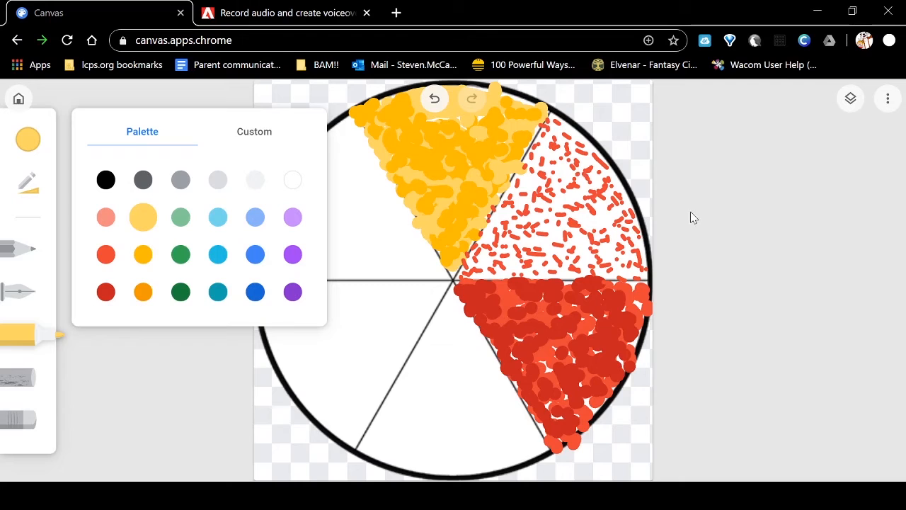
left_click(607, 226)
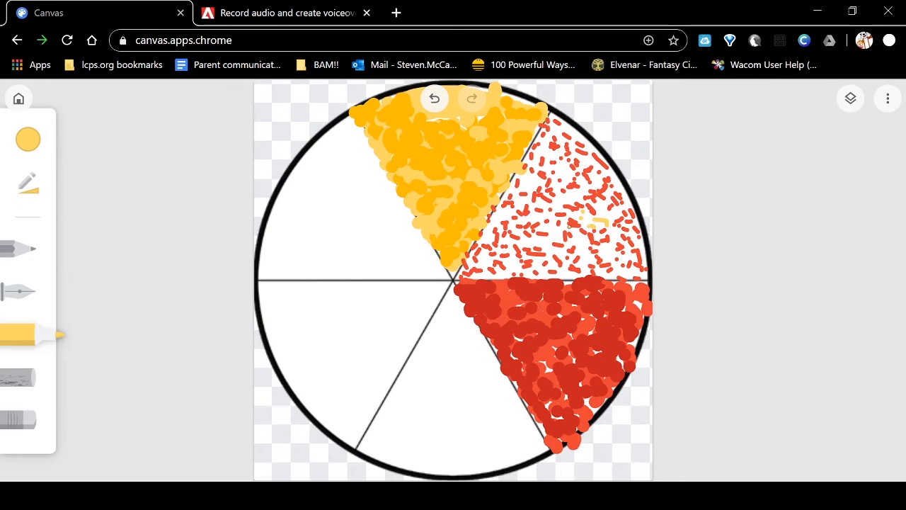
left_click(560, 218)
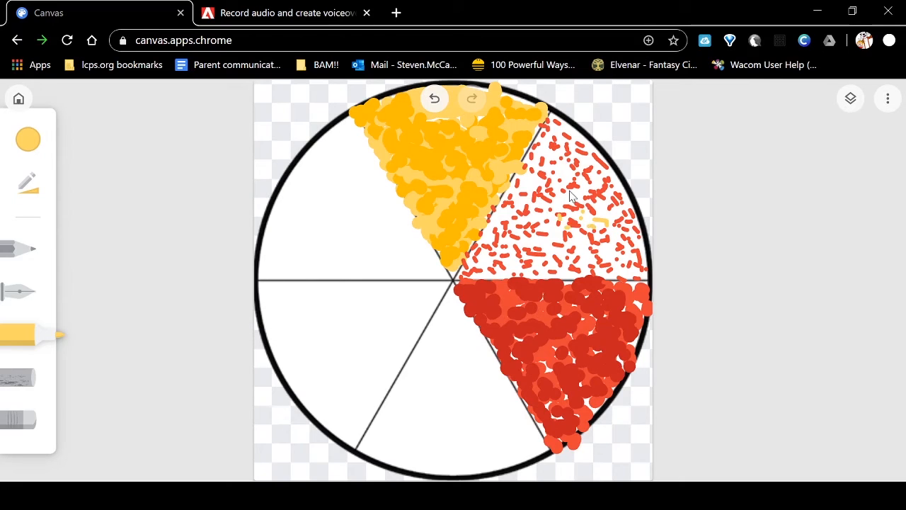
left_click(629, 271)
left_click(548, 249)
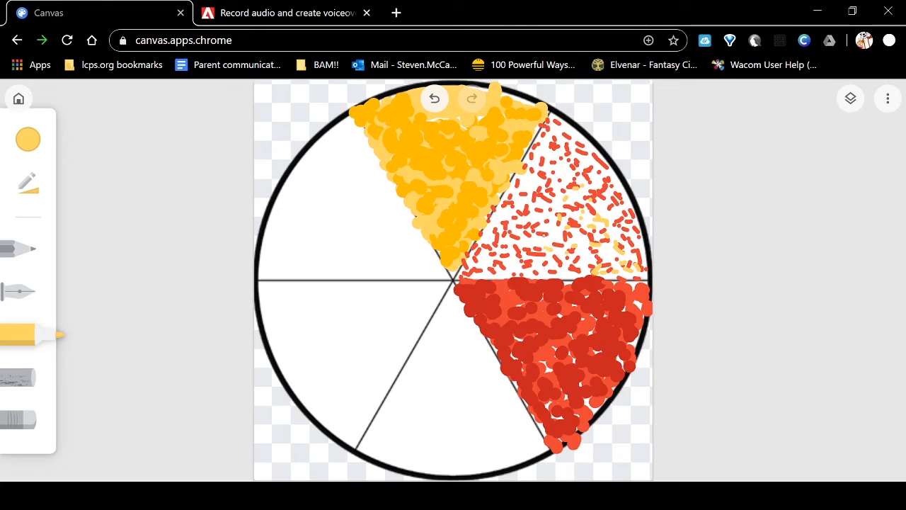
left_click(540, 245)
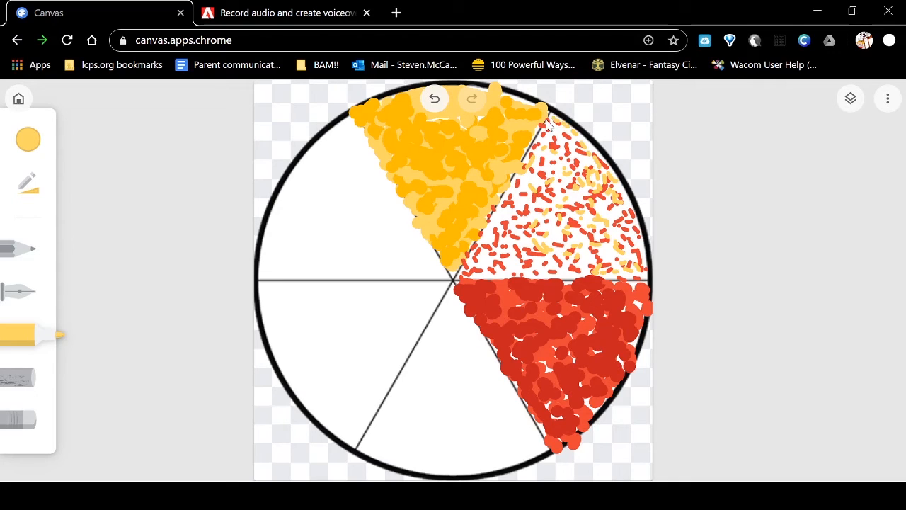
mouse_move(545, 125)
left_mouse_down()
mouse_move(568, 139)
mouse_move(496, 271)
mouse_move(571, 192)
mouse_move(629, 193)
mouse_move(514, 220)
mouse_move(556, 119)
mouse_move(559, 200)
mouse_move(588, 260)
left_mouse_up()
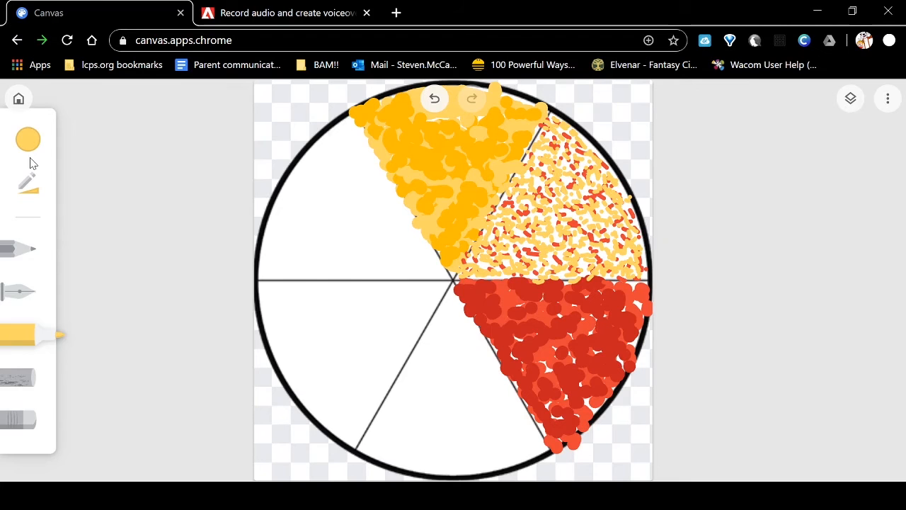
- Layer another round of small bright red dots and one of light yellow dots over the upper-right wedge
left_click(29, 140)
left_click(106, 254)
mouse_move(539, 157)
left_mouse_down()
mouse_move(612, 227)
mouse_move(510, 229)
mouse_move(484, 277)
left_mouse_up()
left_click(29, 140)
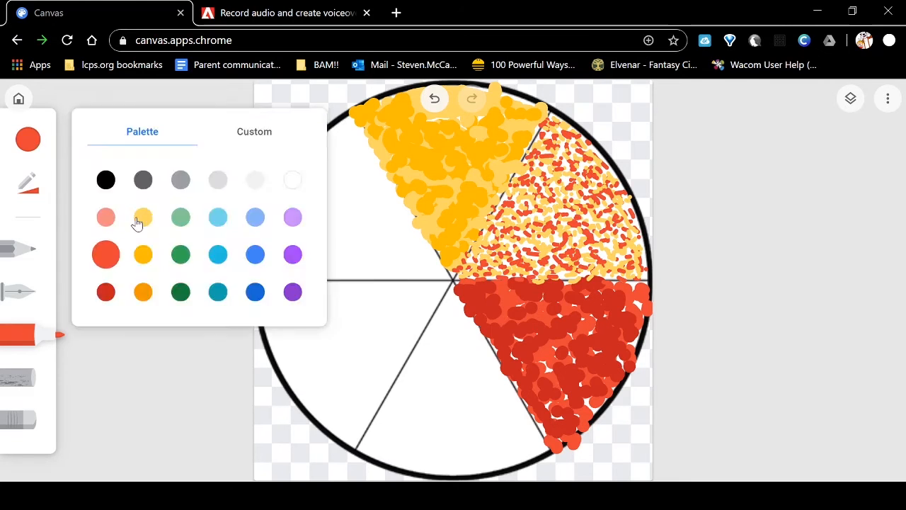
left_click(137, 220)
mouse_move(579, 160)
left_mouse_down()
mouse_move(606, 193)
mouse_move(566, 153)
mouse_move(564, 181)
left_mouse_up()
- Cover the upper-right wedge's white gaps with small golden yellow dots and add fresh bright red dots among them
left_click(28, 140)
left_click(142, 255)
mouse_move(513, 201)
left_mouse_down()
mouse_move(546, 248)
mouse_move(562, 206)
mouse_move(526, 233)
mouse_move(601, 233)
mouse_move(482, 276)
mouse_move(604, 256)
mouse_move(620, 205)
mouse_move(573, 212)
mouse_move(523, 199)
mouse_move(545, 271)
left_mouse_up()
left_click(28, 140)
left_click(105, 253)
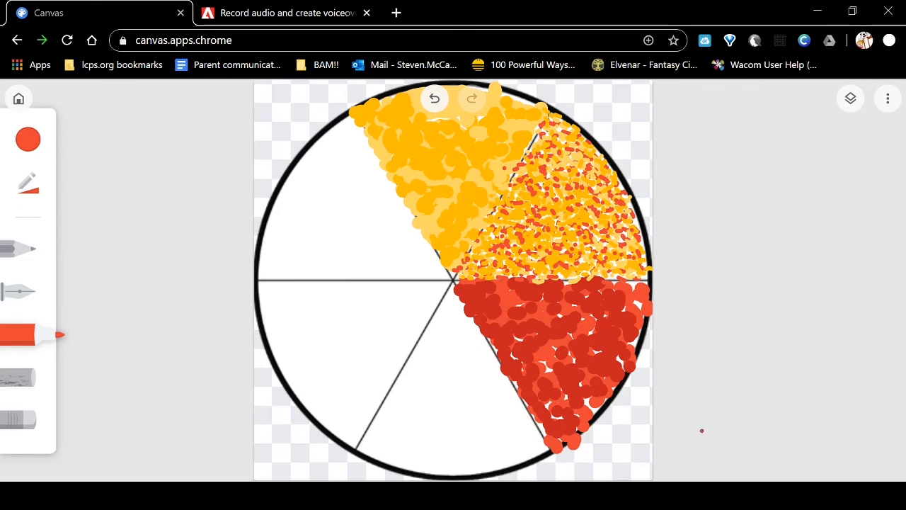
mouse_move(555, 200)
left_mouse_down()
mouse_move(550, 206)
mouse_move(637, 260)
mouse_move(543, 418)
mouse_move(594, 232)
mouse_move(577, 165)
mouse_move(485, 267)
left_mouse_up()
- Add more golden yellow dots to the upper-right wedge, plus small bright red ones there and over the dark red of the lower-right wedge
left_click(29, 140)
left_click(142, 252)
mouse_move(623, 235)
left_mouse_down()
mouse_move(516, 223)
mouse_move(629, 212)
mouse_move(470, 269)
mouse_move(527, 150)
mouse_move(625, 200)
mouse_move(537, 180)
left_mouse_up()
left_click(29, 140)
left_click(113, 252)
mouse_move(498, 254)
left_mouse_down()
mouse_move(623, 280)
mouse_move(602, 226)
mouse_move(571, 245)
mouse_move(456, 274)
left_mouse_up()
- Switch the marker back to golden yellow for another layer of dots in the upper-right wedge
left_click(29, 140)
left_click(145, 252)
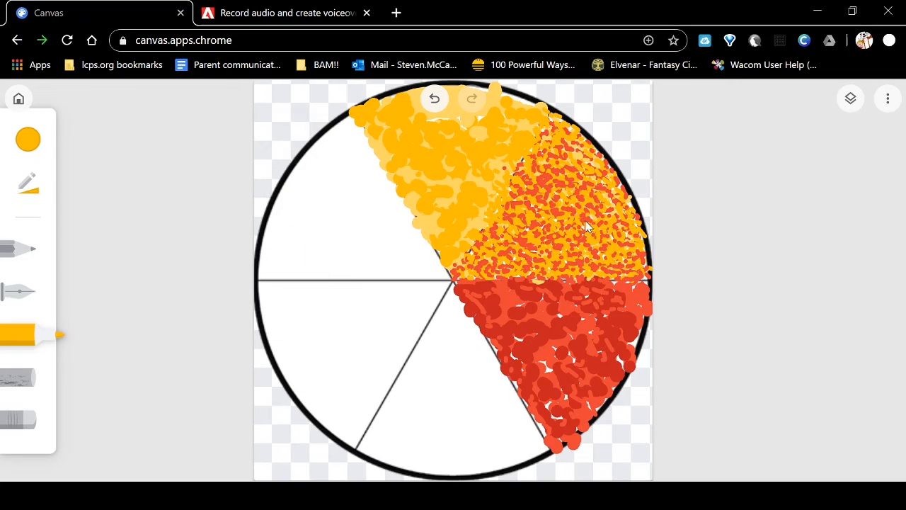